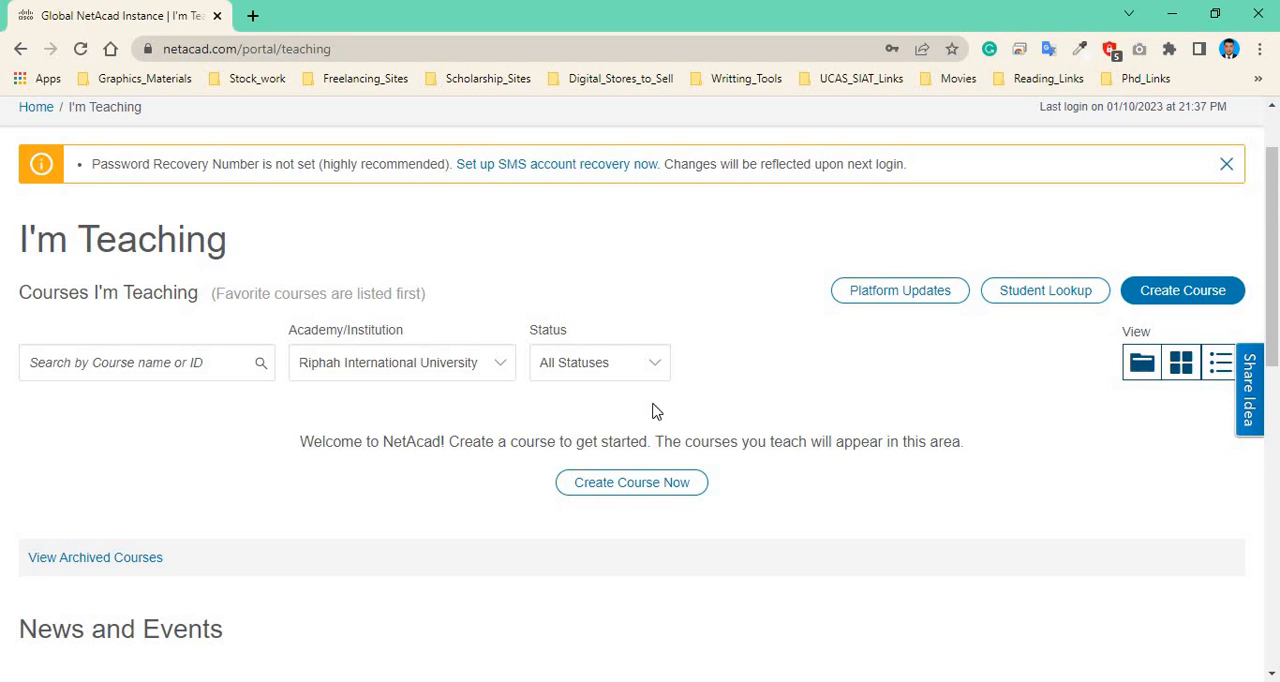
Start creating a new course, select Cybersecurity Essentials as the course to teach, and continue.
left_click(1182, 300)
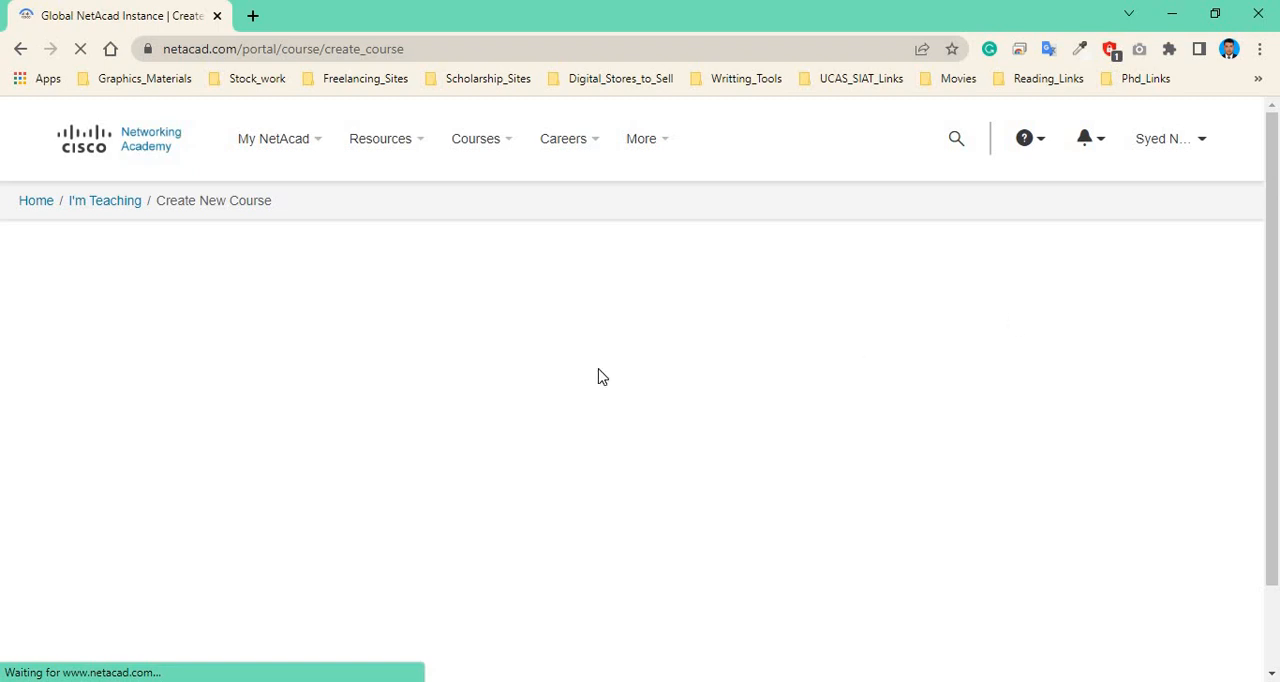
scroll(507, 430, "down", 3)
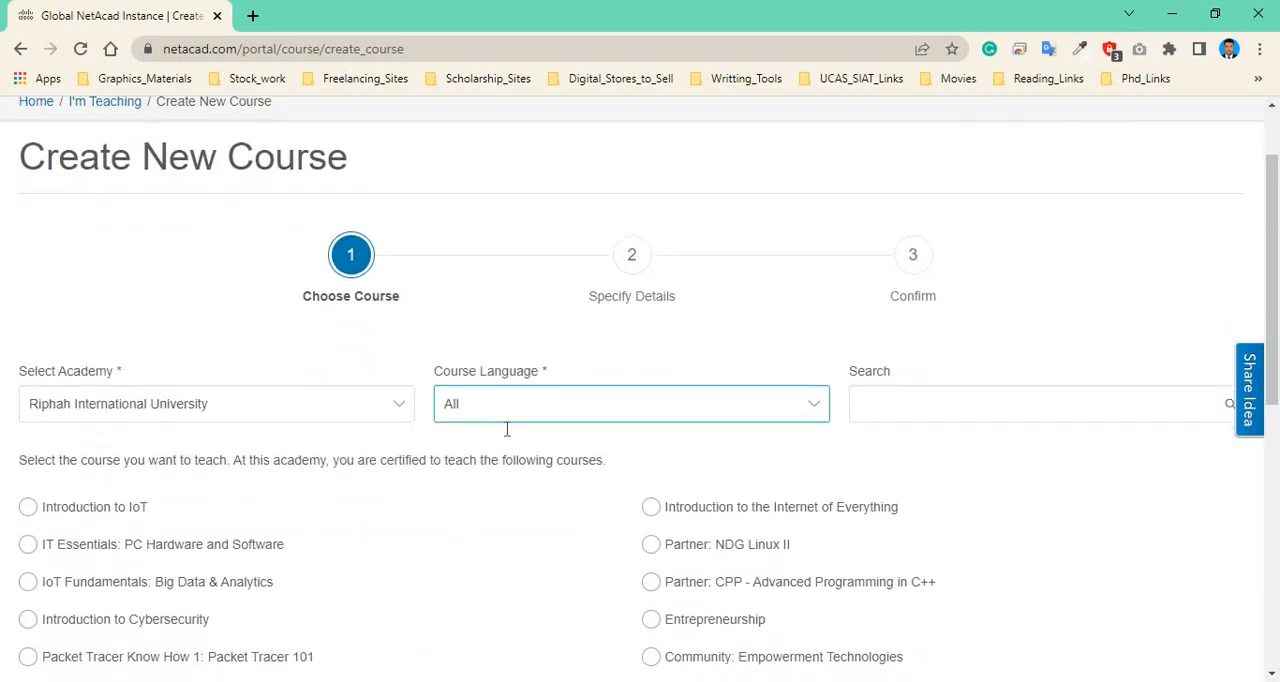
scroll(507, 444, "down", 1)
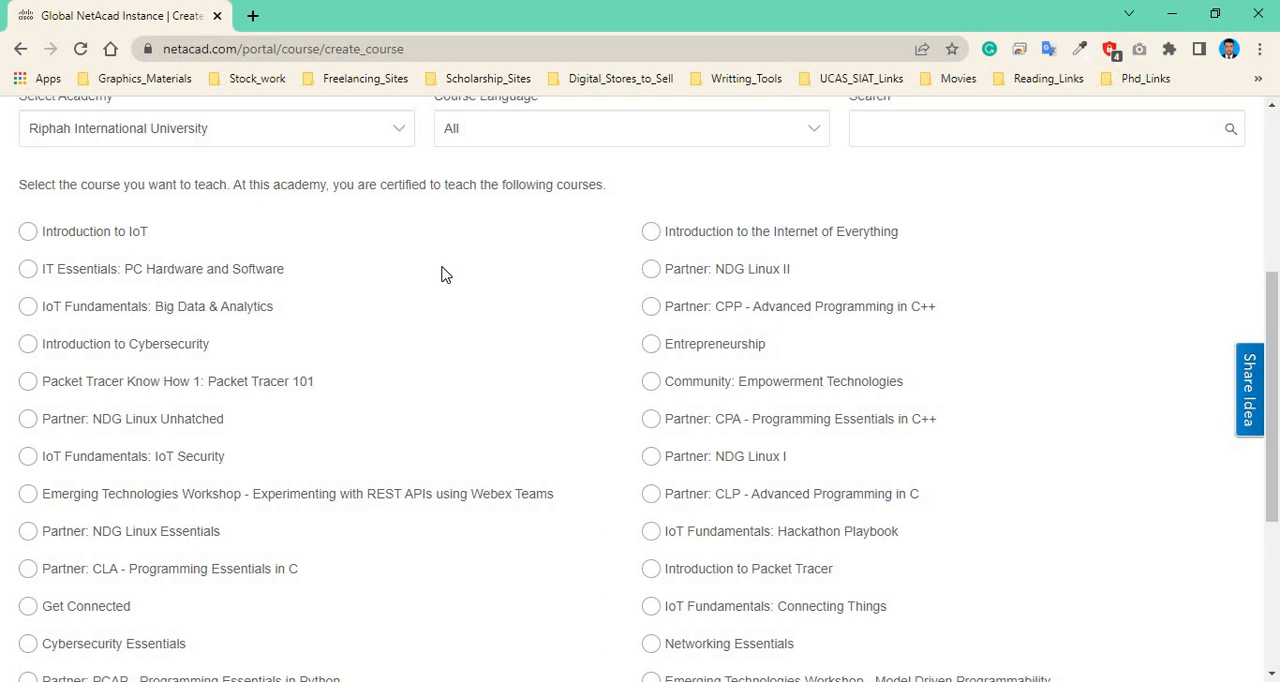
scroll(430, 280, "down", 2)
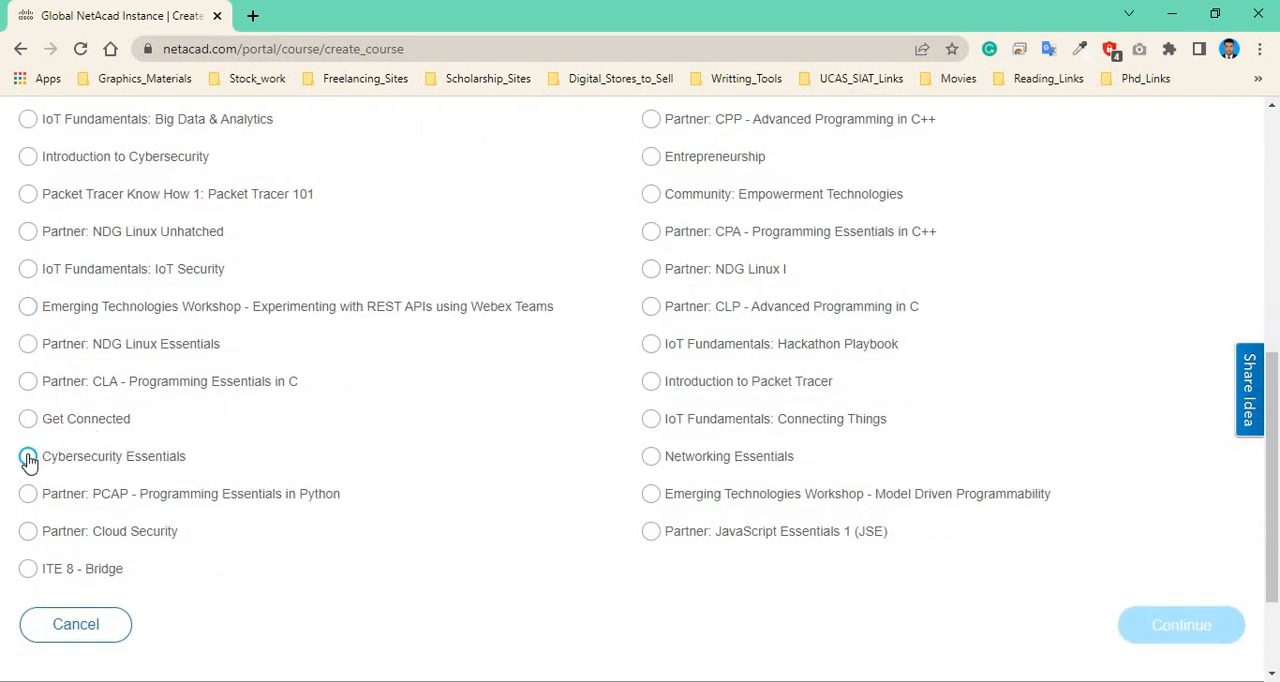
left_click(28, 457)
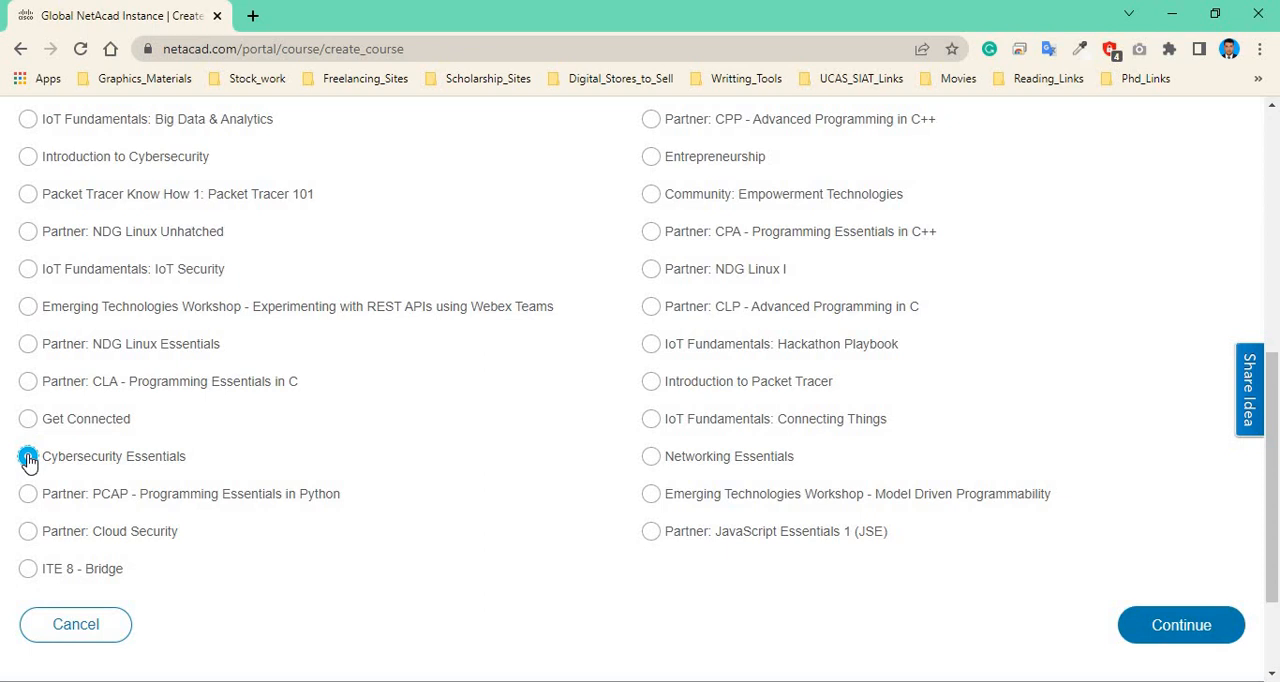
left_click(1207, 638)
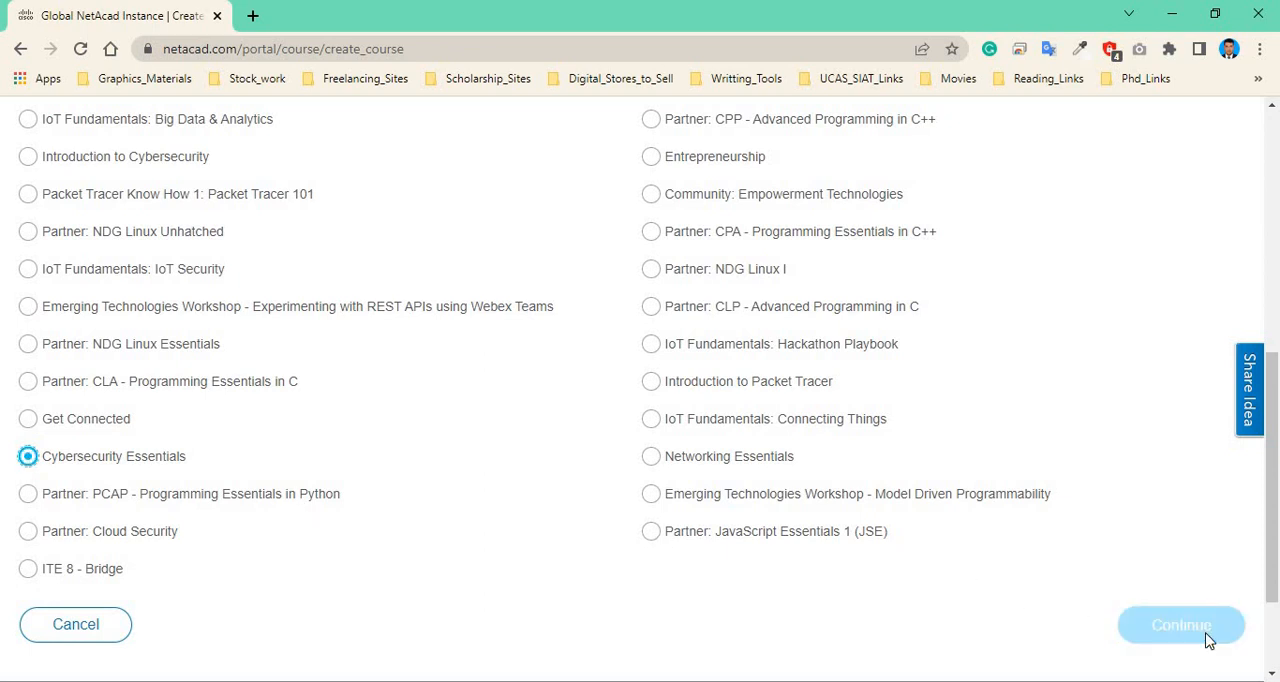
Set the course's language and version to English - 1.13.
scroll(266, 420, "up", 2)
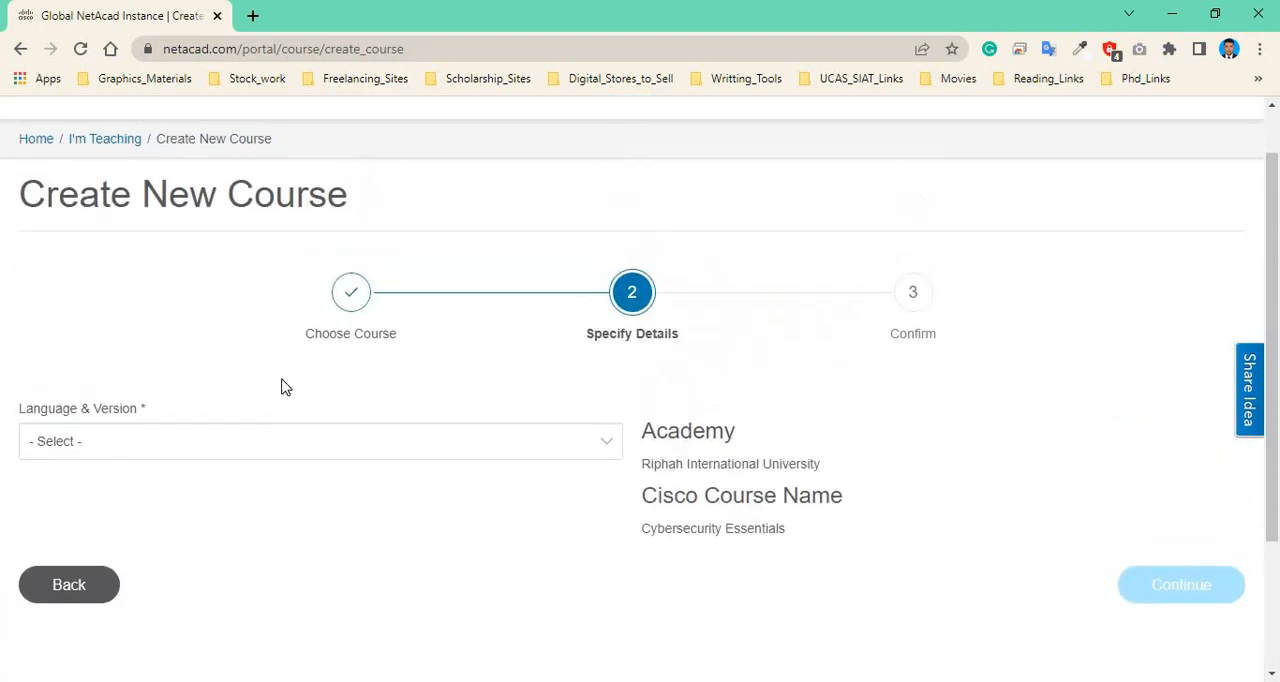
left_click(557, 440)
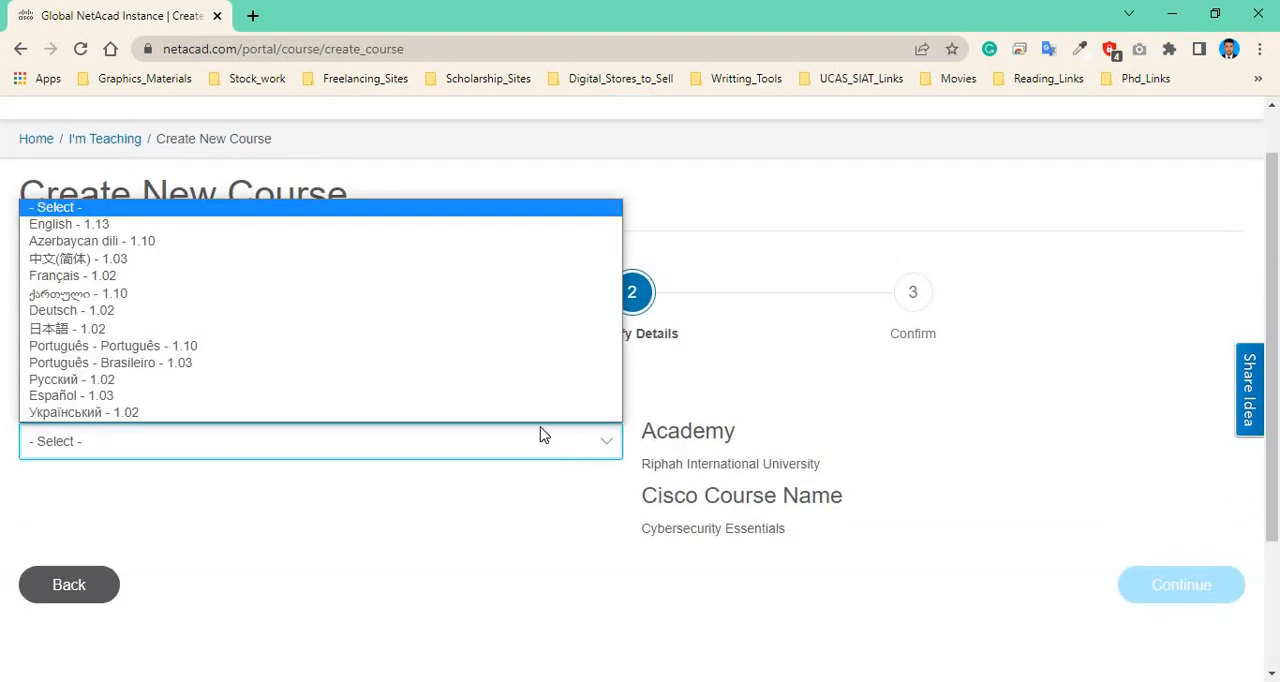
left_click(203, 221)
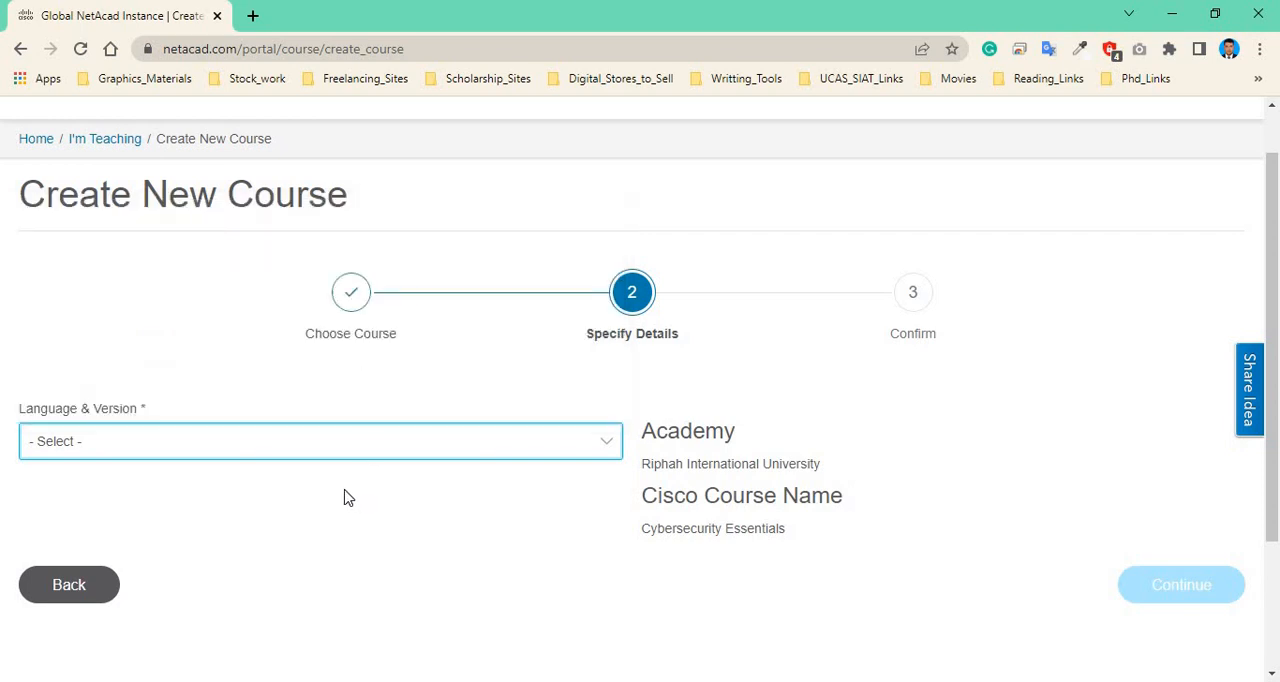
Fill the Course ID with the suggested FSDSP2022-B1-Networking Essentials/Data Comm entry.
scroll(380, 421, "down", 1)
left_click(108, 420)
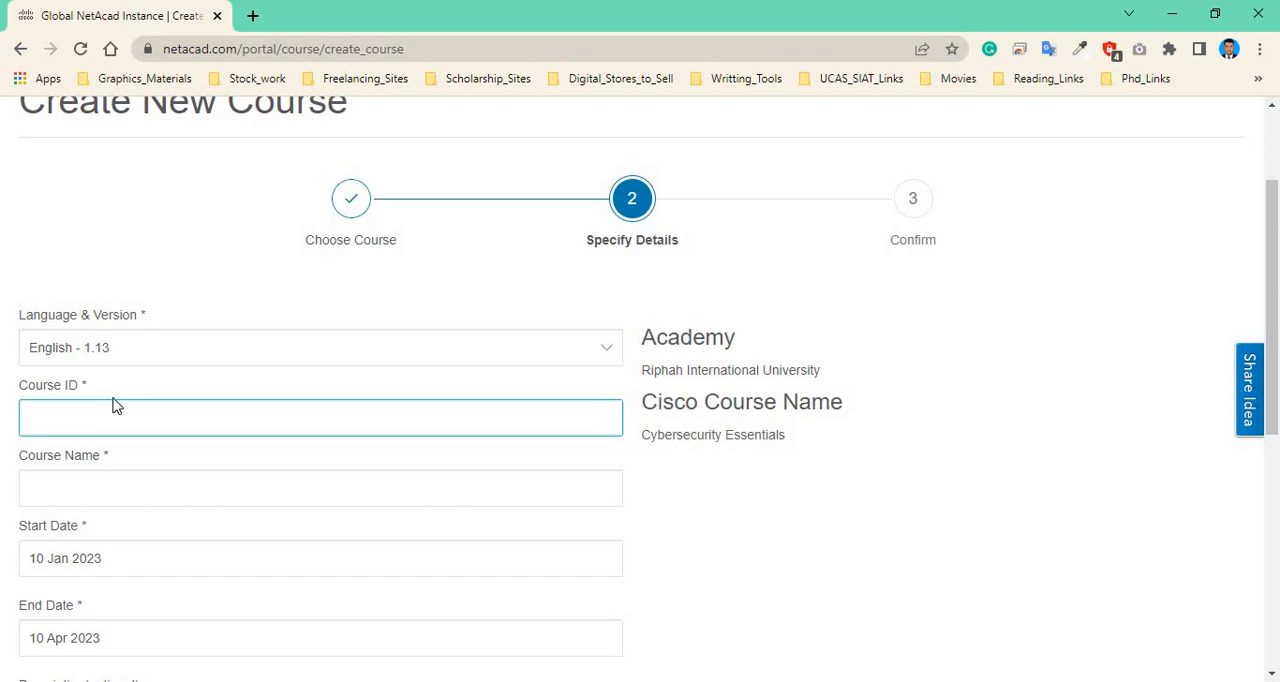
left_click(114, 399)
left_click(96, 425)
left_click(98, 411)
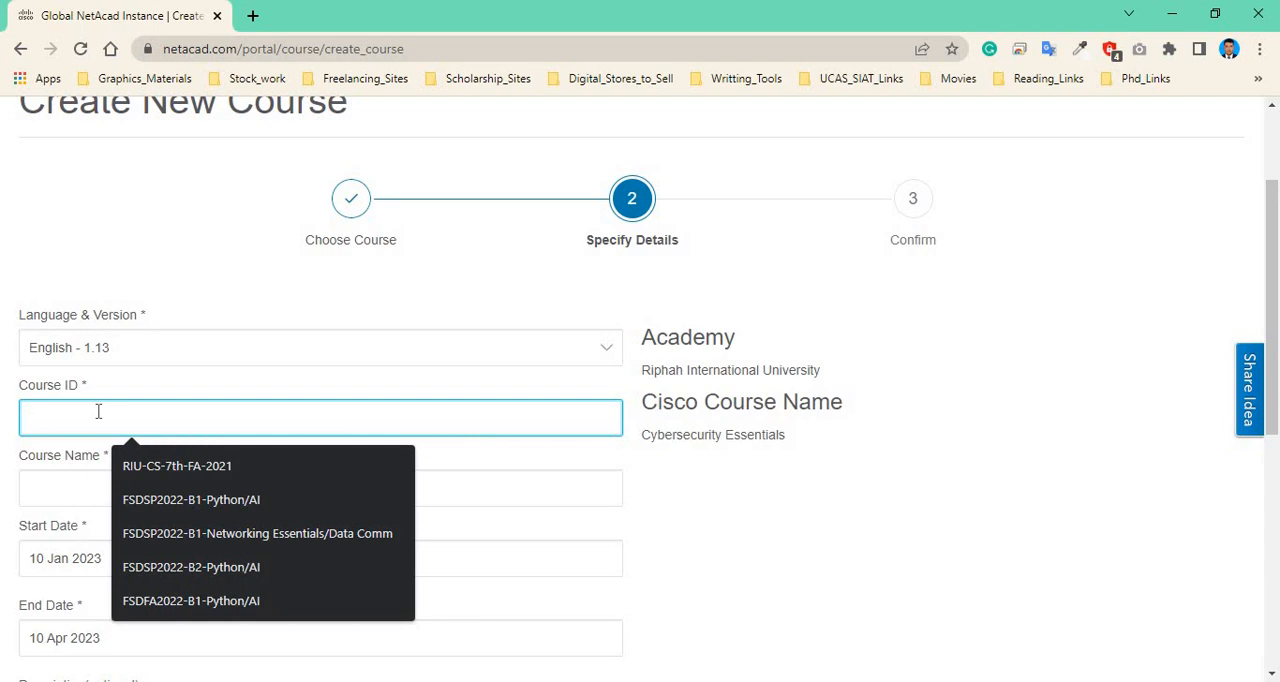
left_click(177, 538)
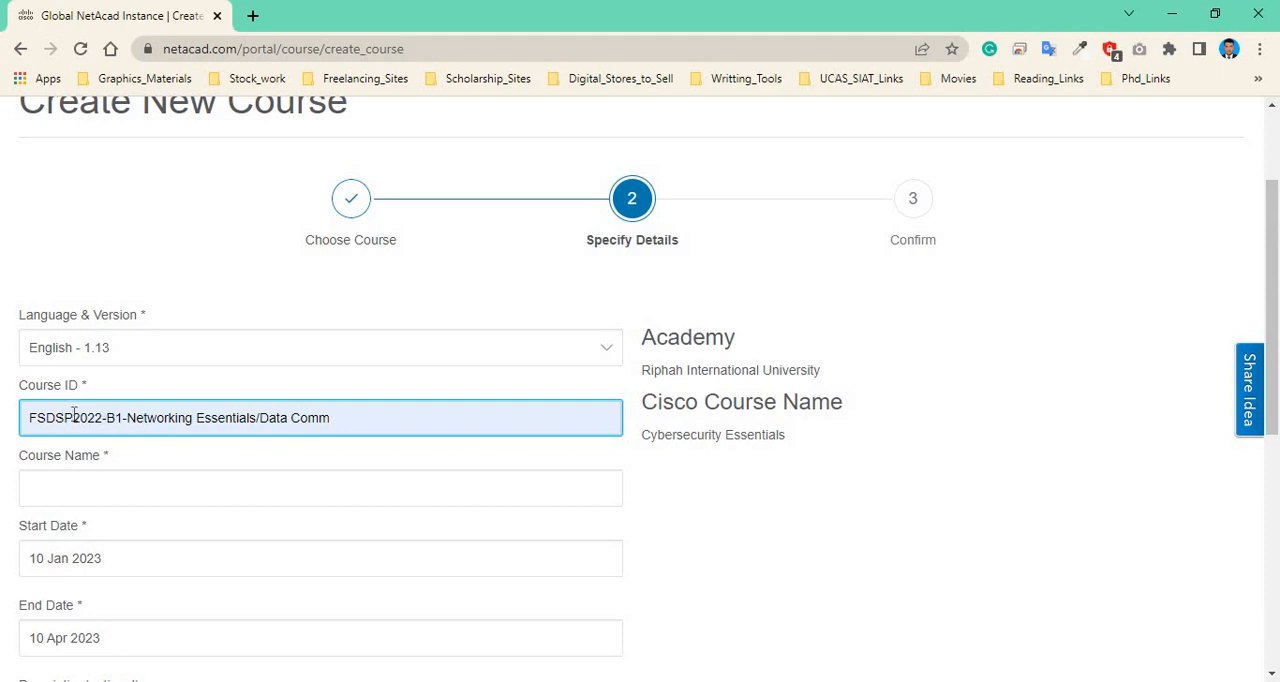
Change the Course ID prefix from FSDSP2022 to FSDFA2022.
key("BackSpace")
key("BackSpace")
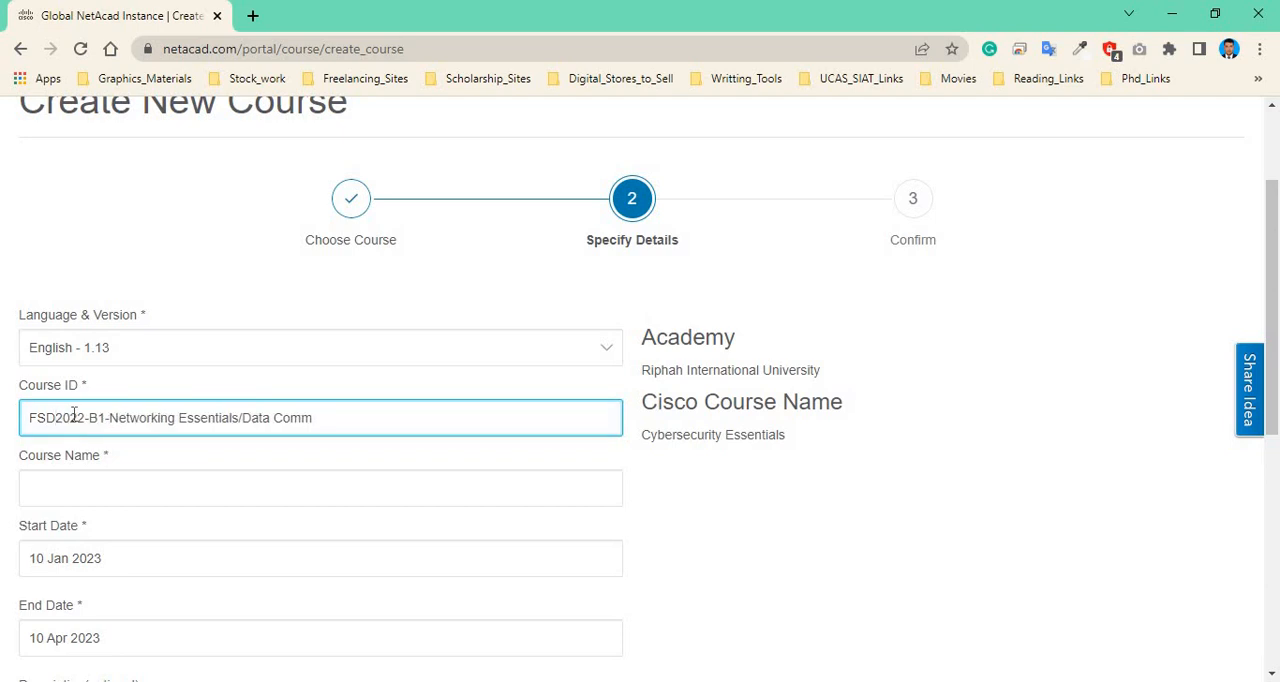
type("F")
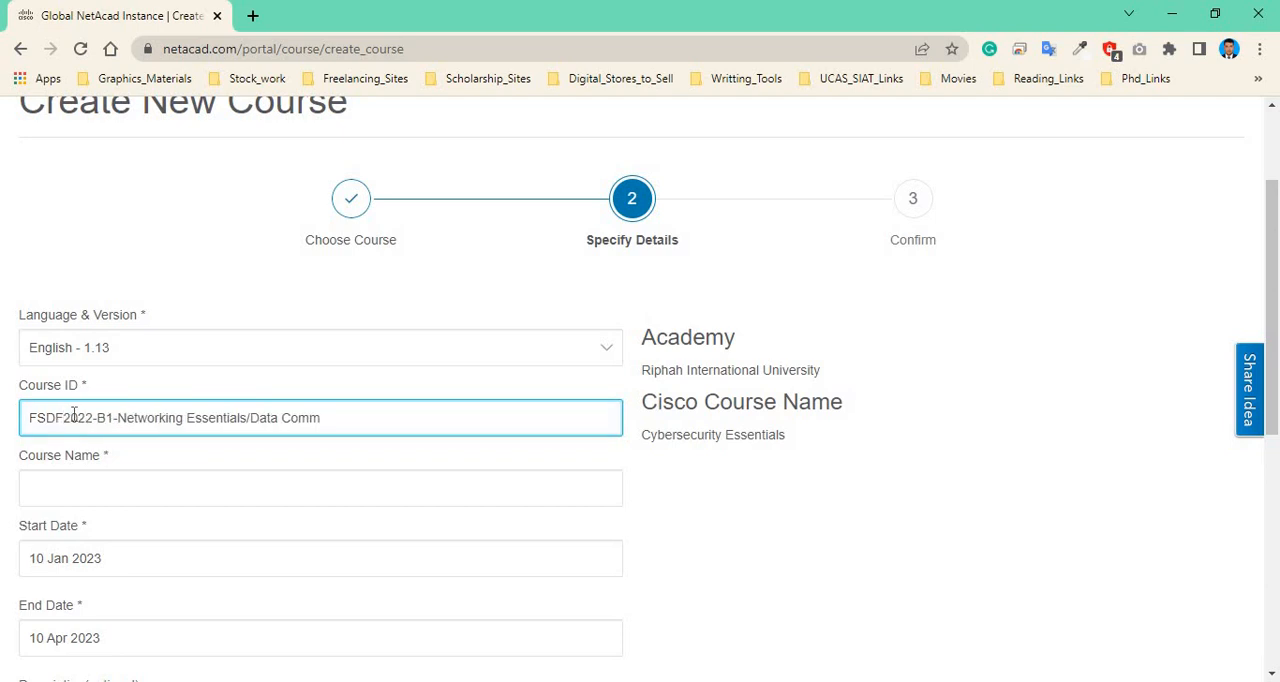
type("A")
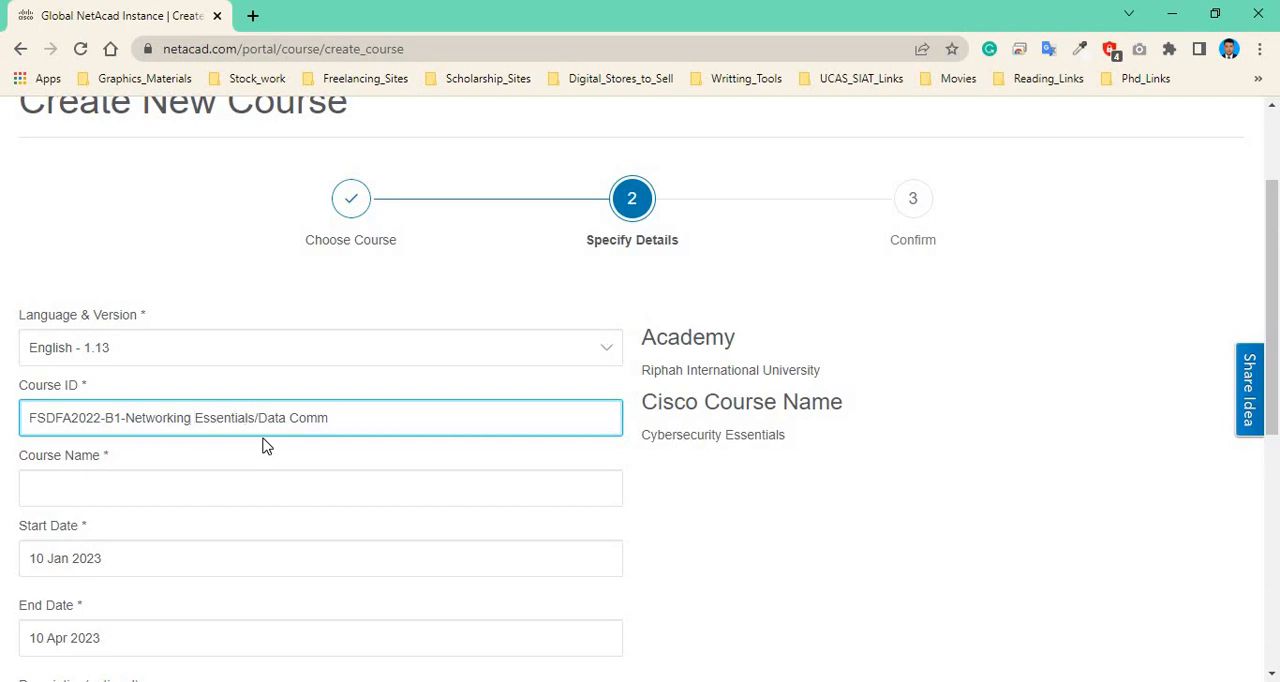
Replace Networking in the Course ID with Cyber Security.
key("BackSpace")
key("BackSpace")
key("BackSpace")
key("BackSpace")
key("BackSpace")
key("BackSpace")
key("BackSpace")
key("BackSpace")
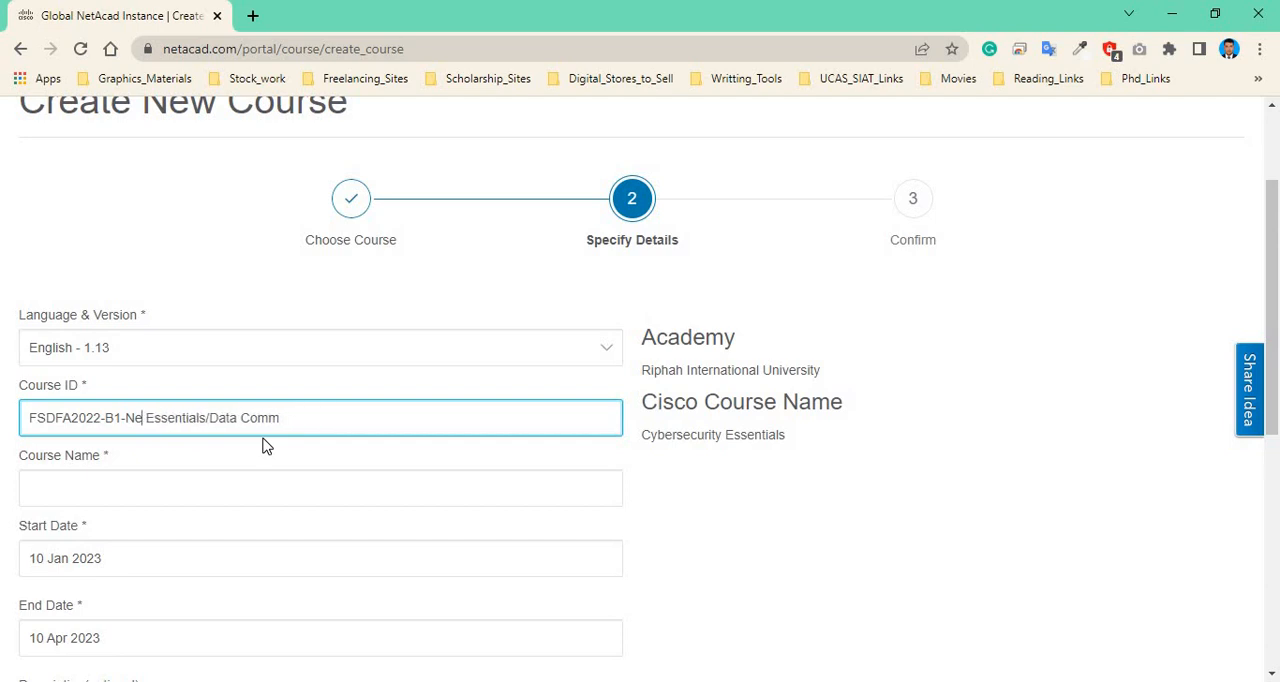
key("BackSpace")
key("BackSpace")
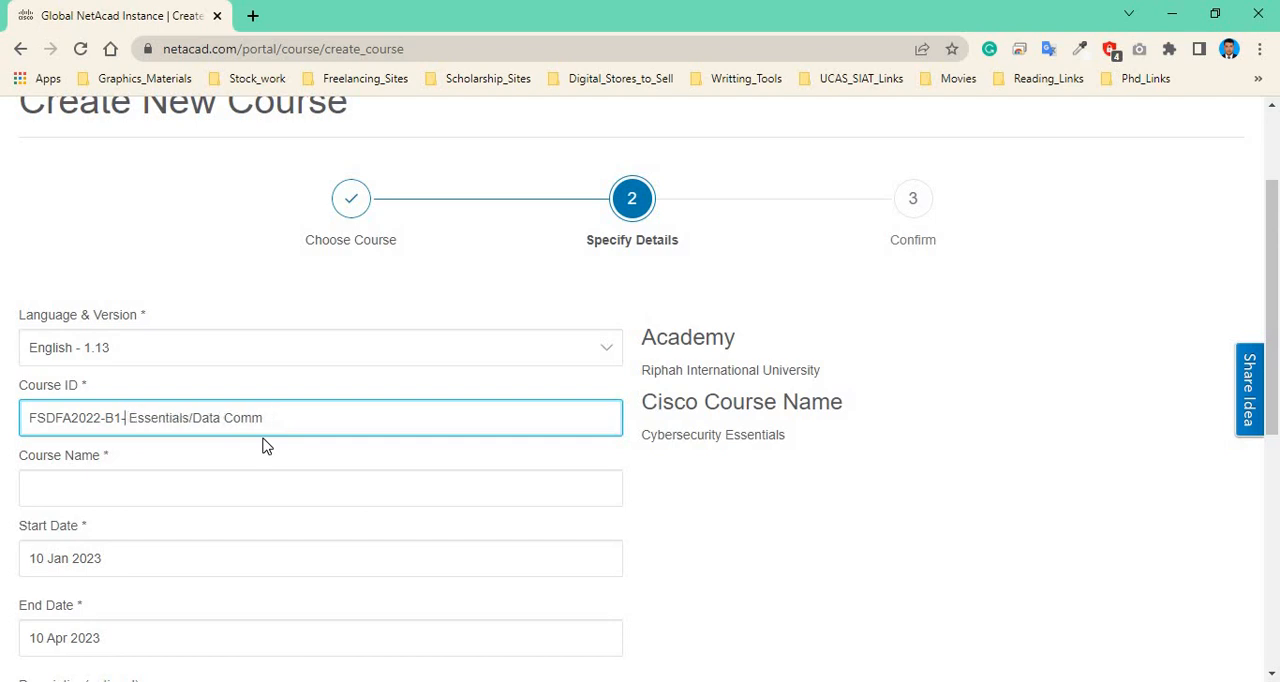
type("C")
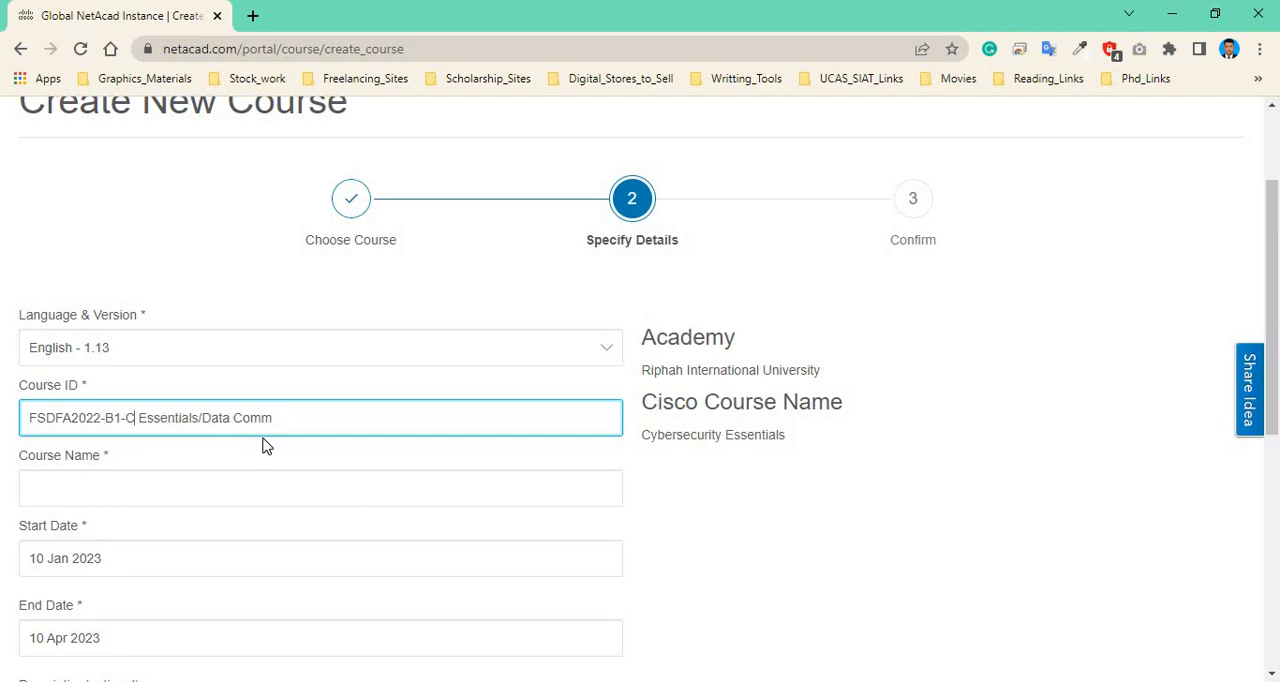
type("y")
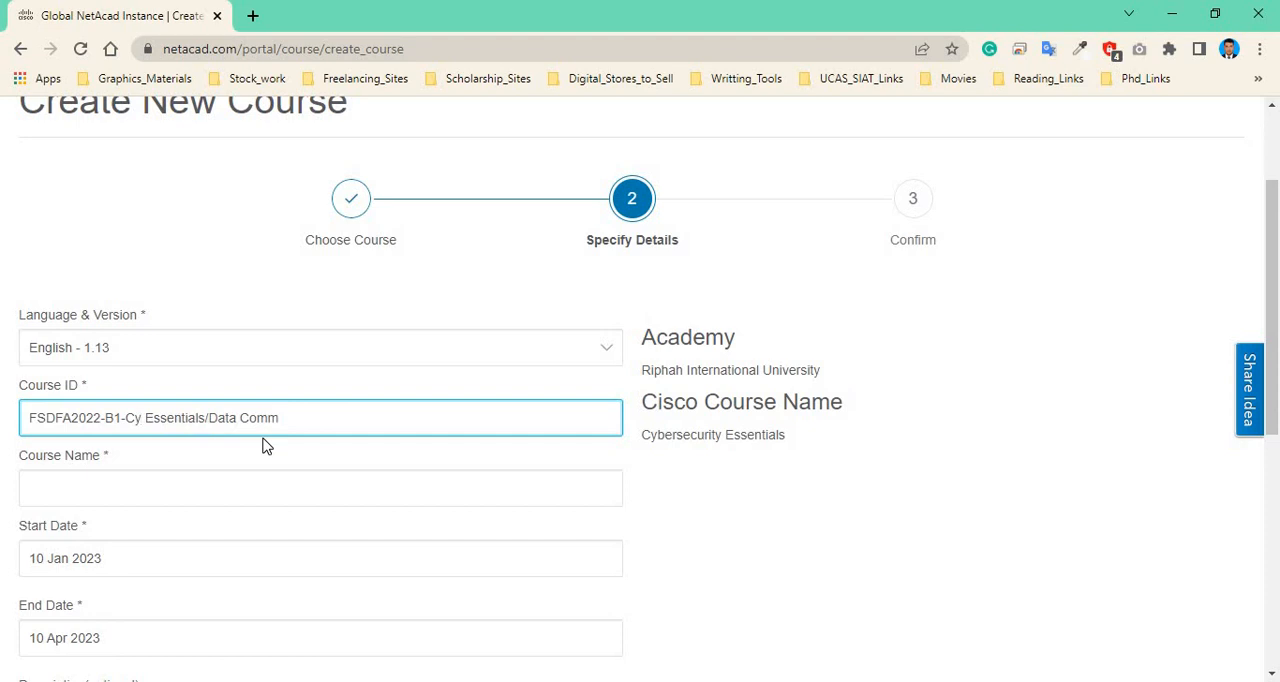
type("ber")
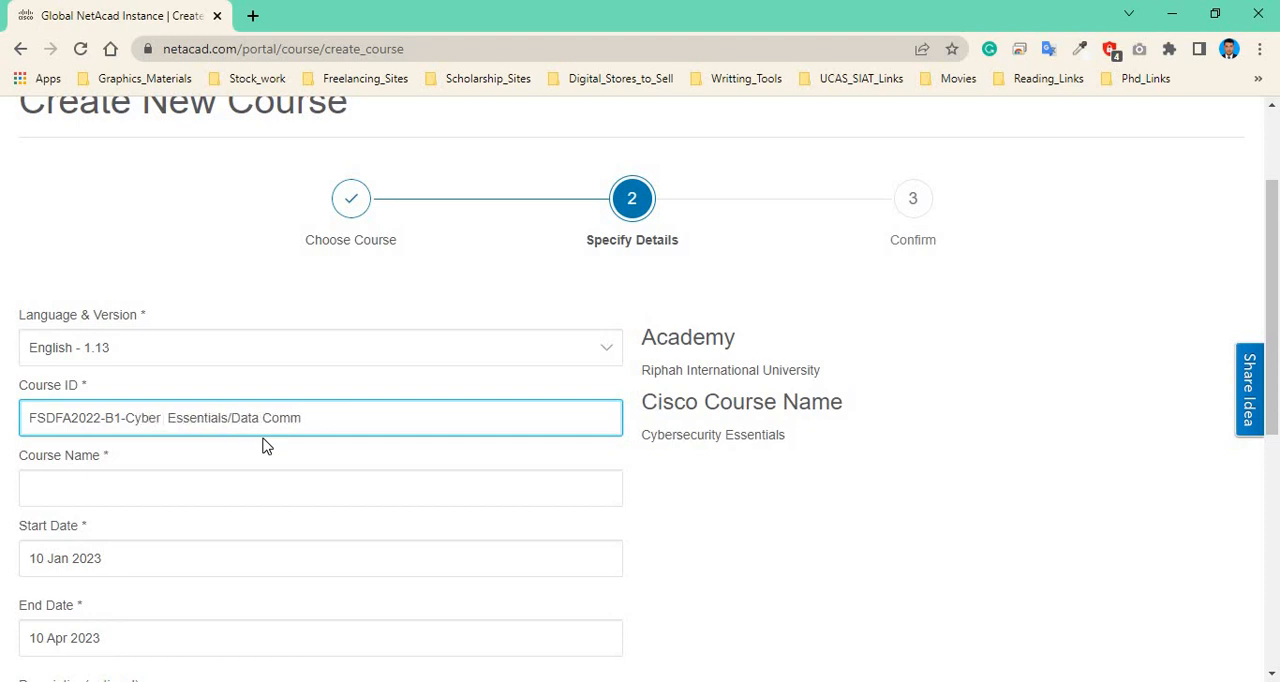
type(" E")
key("BackSpace")
key("BackSpace")
type("Sec")
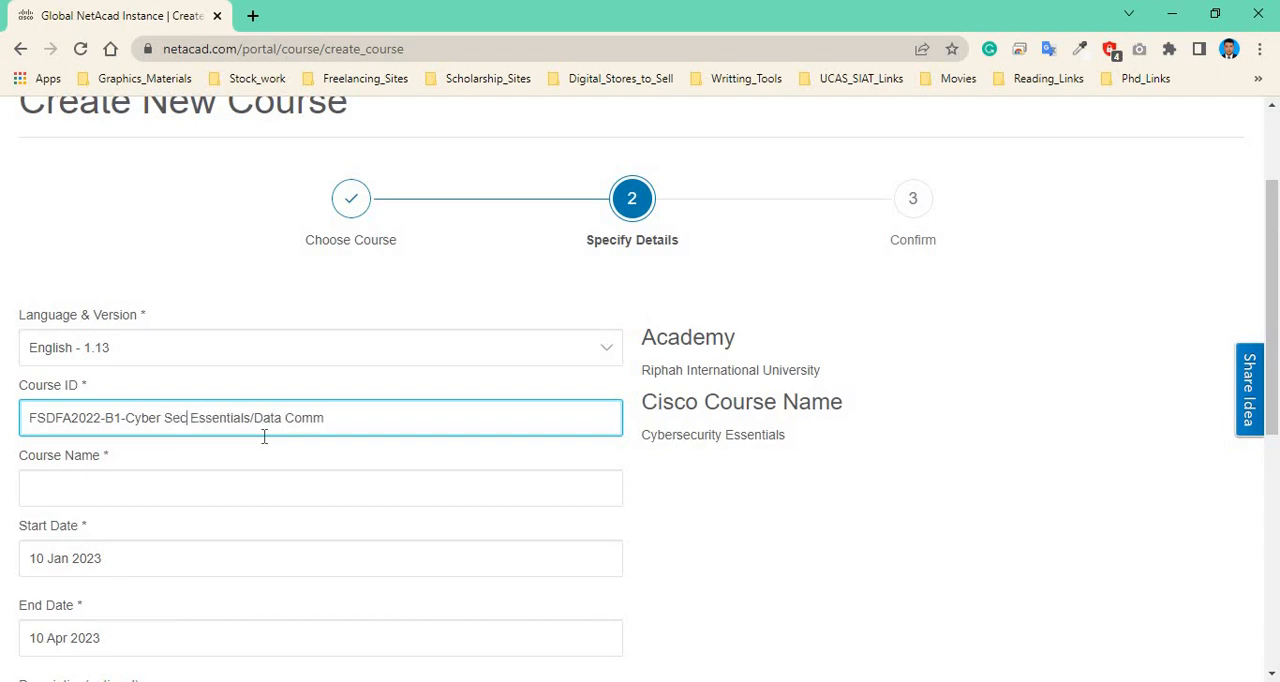
type("urity")
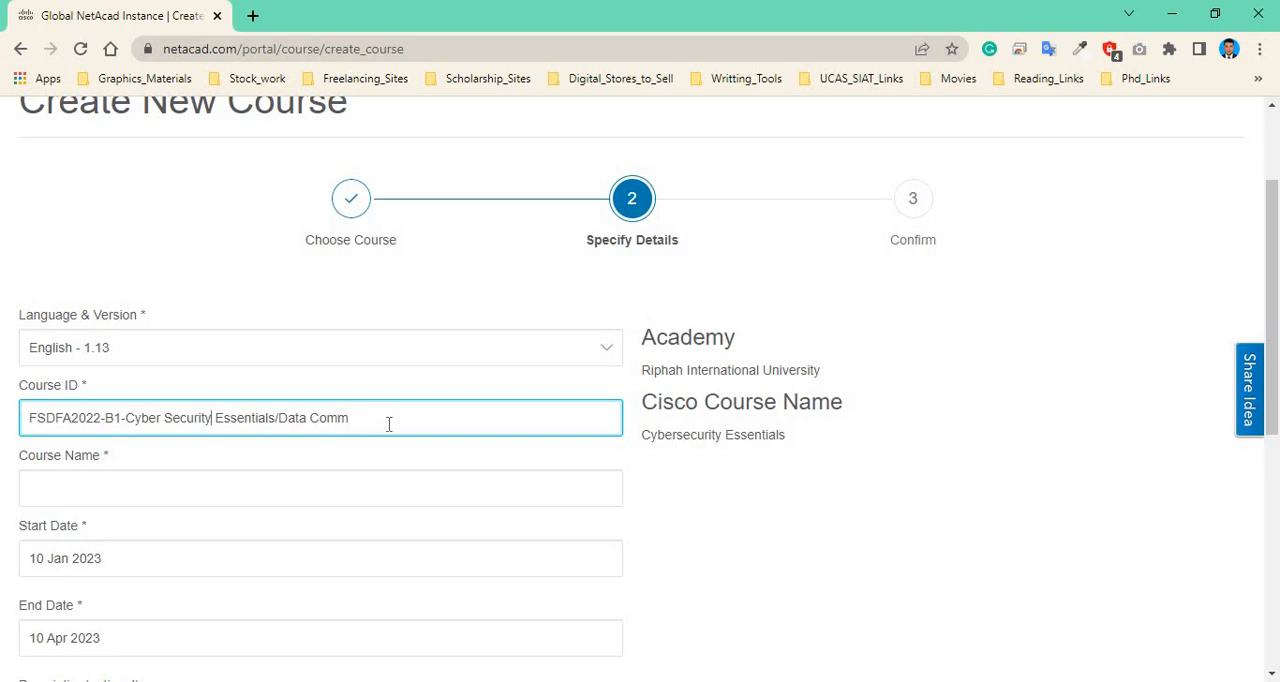
Replace Data Comm at the end of the Course ID with Information Security.
key("BackSpace")
key("BackSpace")
key("BackSpace")
key("BackSpace")
key("BackSpace")
key("BackSpace")
key("BackSpace")
key("BackSpace")
key("BackSpace")
type("Information Security")
Set the course name to Information Security using the suggested entry.
left_click(99, 482)
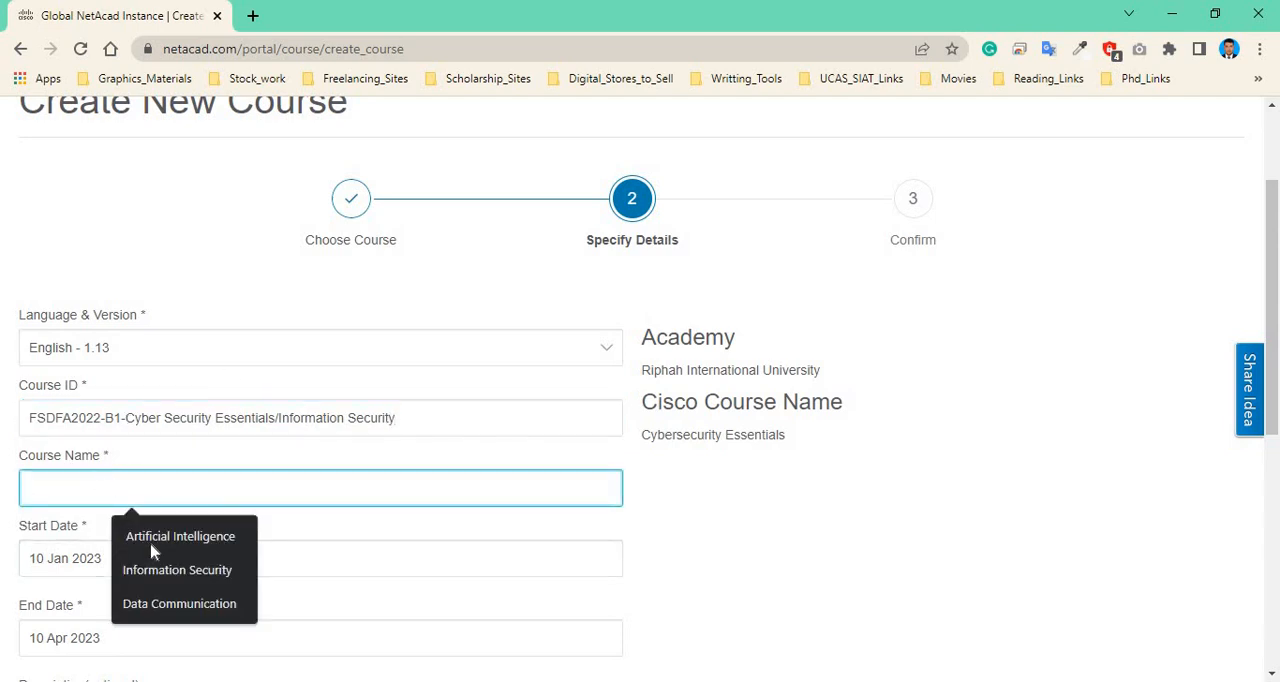
left_click(160, 570)
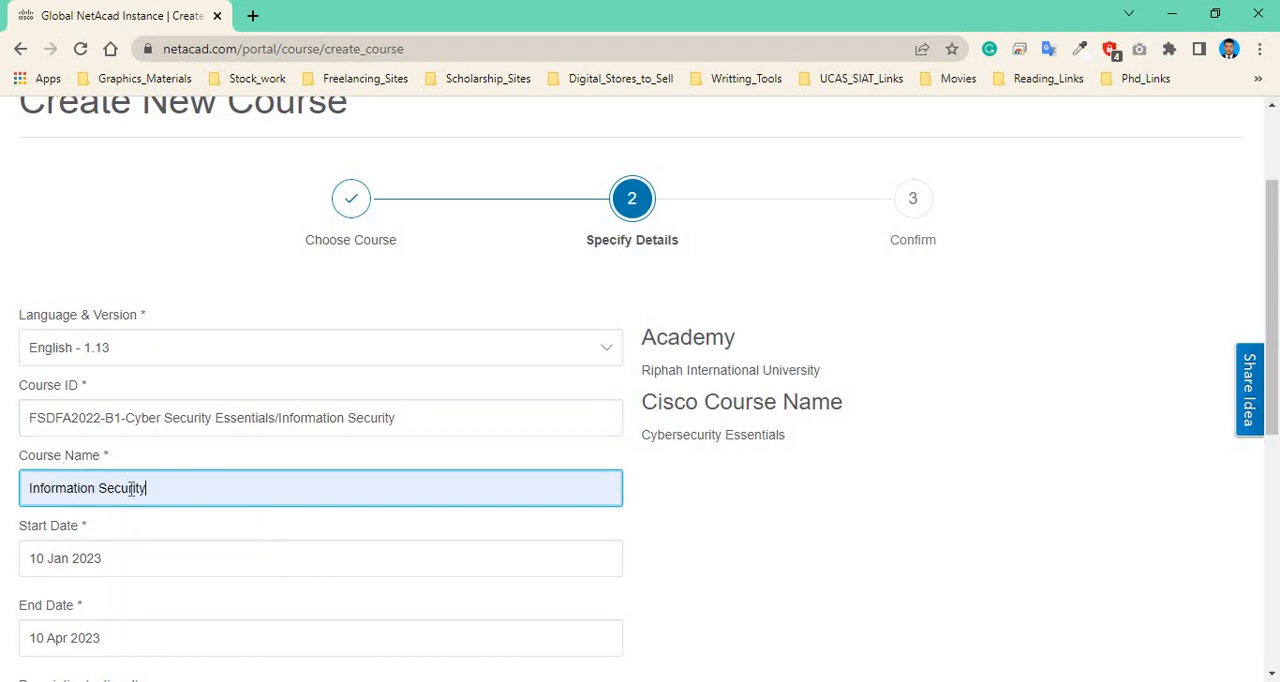
Set the start date to 03 Oct 2022 in the date picker.
scroll(108, 452, "down", 1)
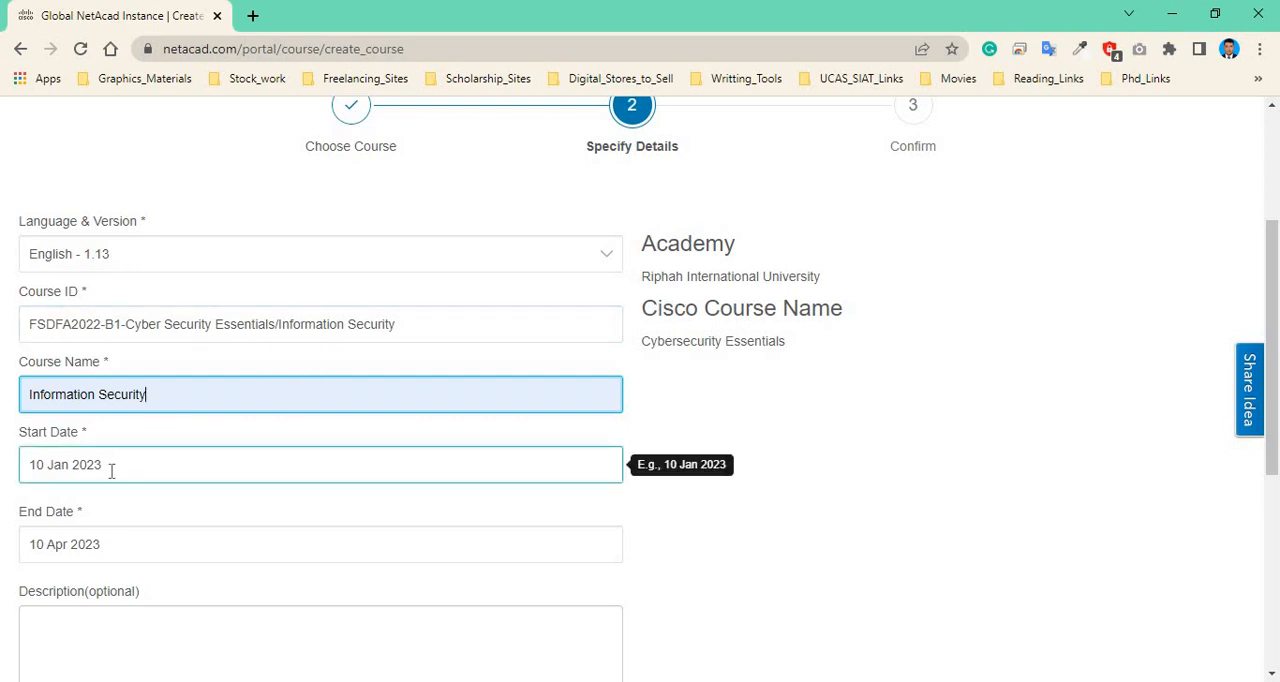
left_click(43, 457)
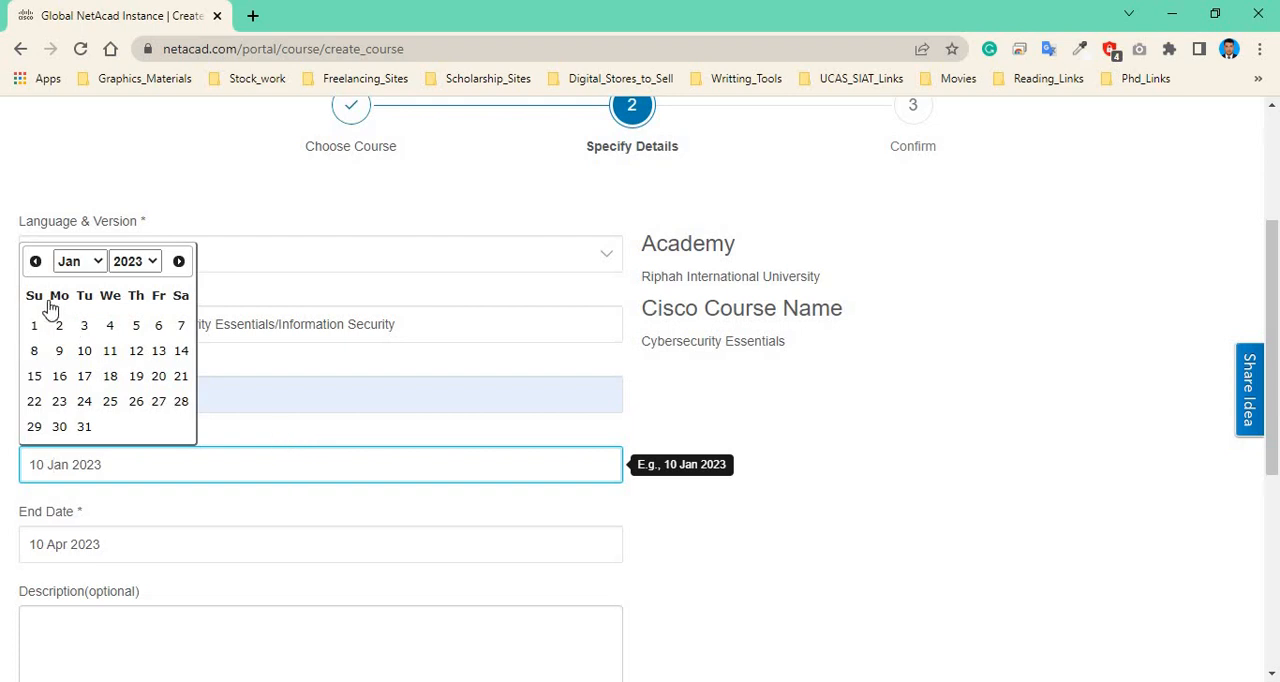
left_click(146, 264)
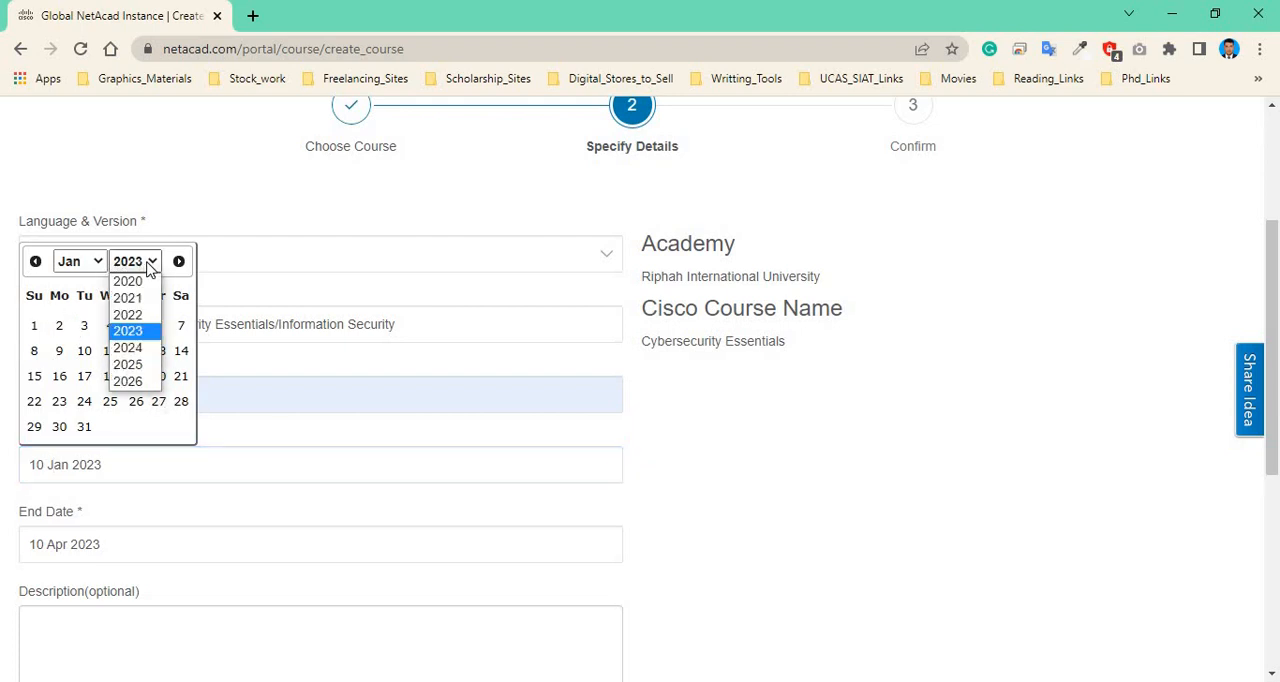
left_click(140, 314)
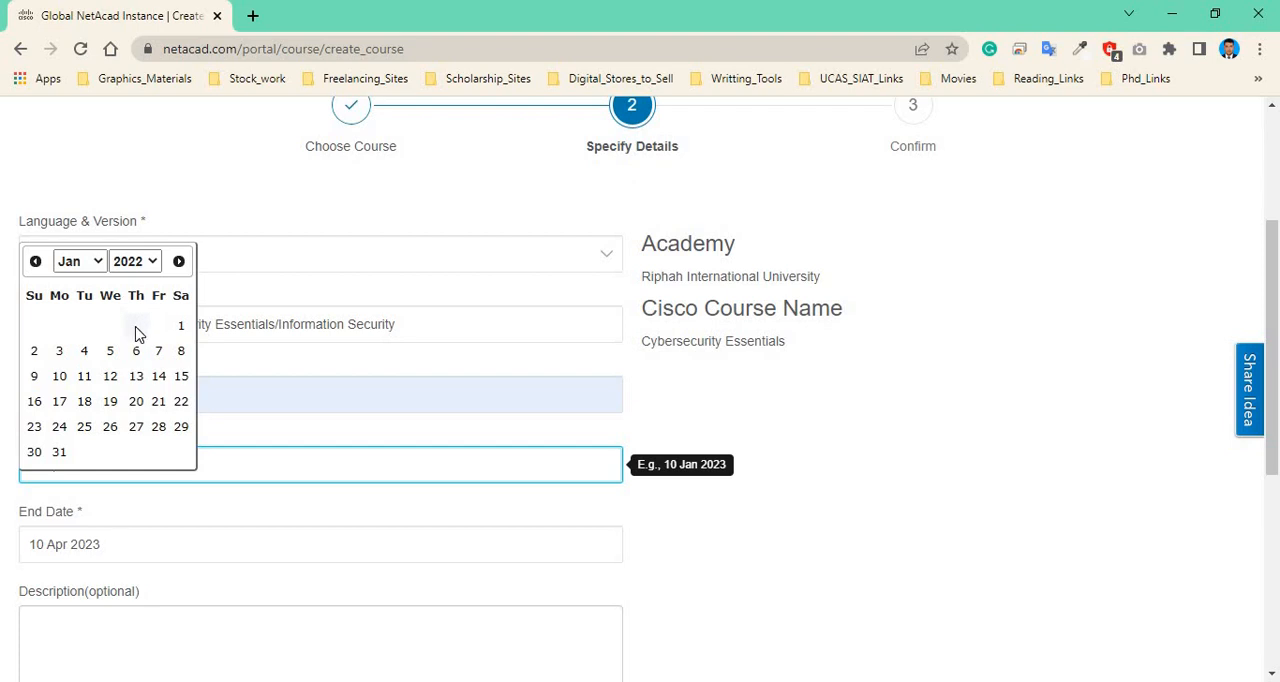
left_click(97, 261)
left_click(94, 432)
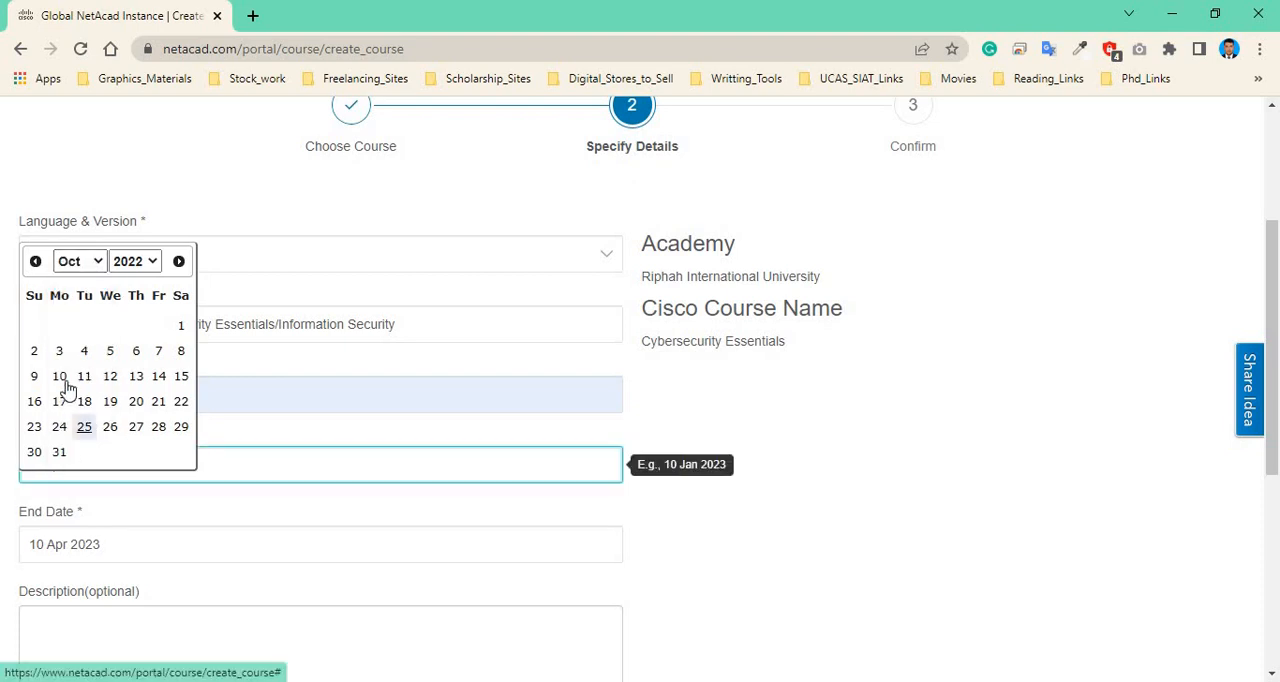
left_click(60, 355)
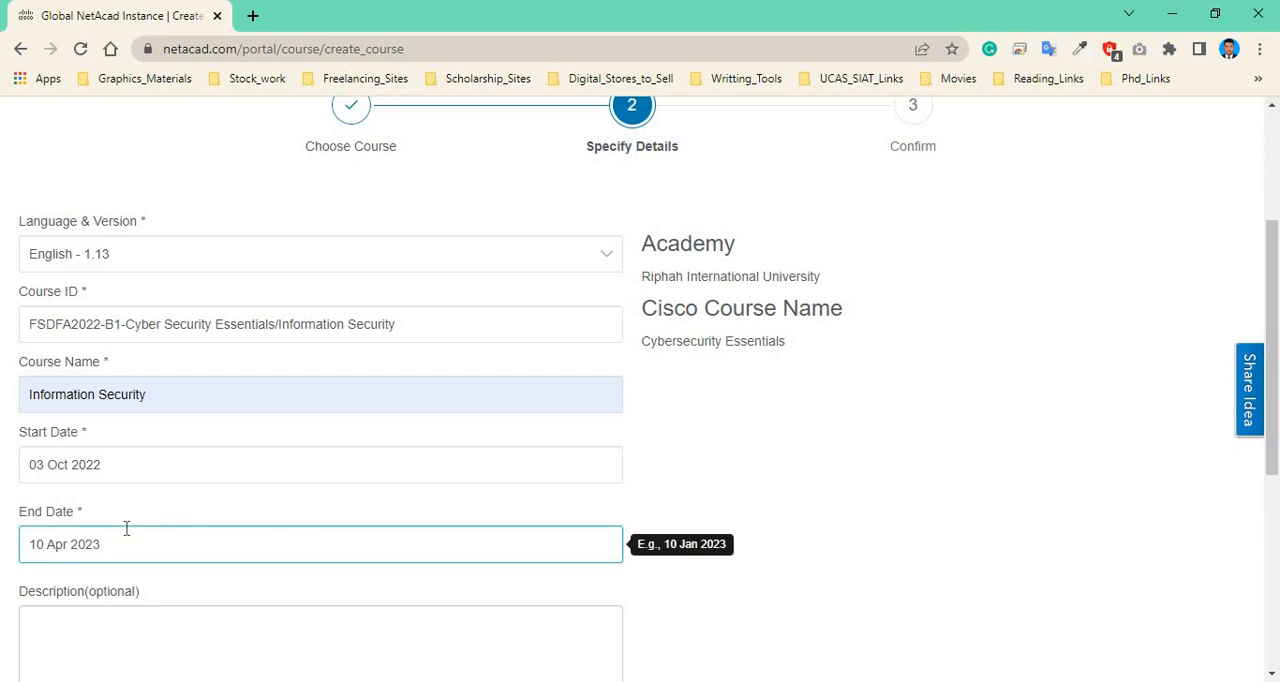
Set the end date to 27 Feb 2023 in the date picker.
scroll(126, 528, "down", 1)
left_click(446, 451)
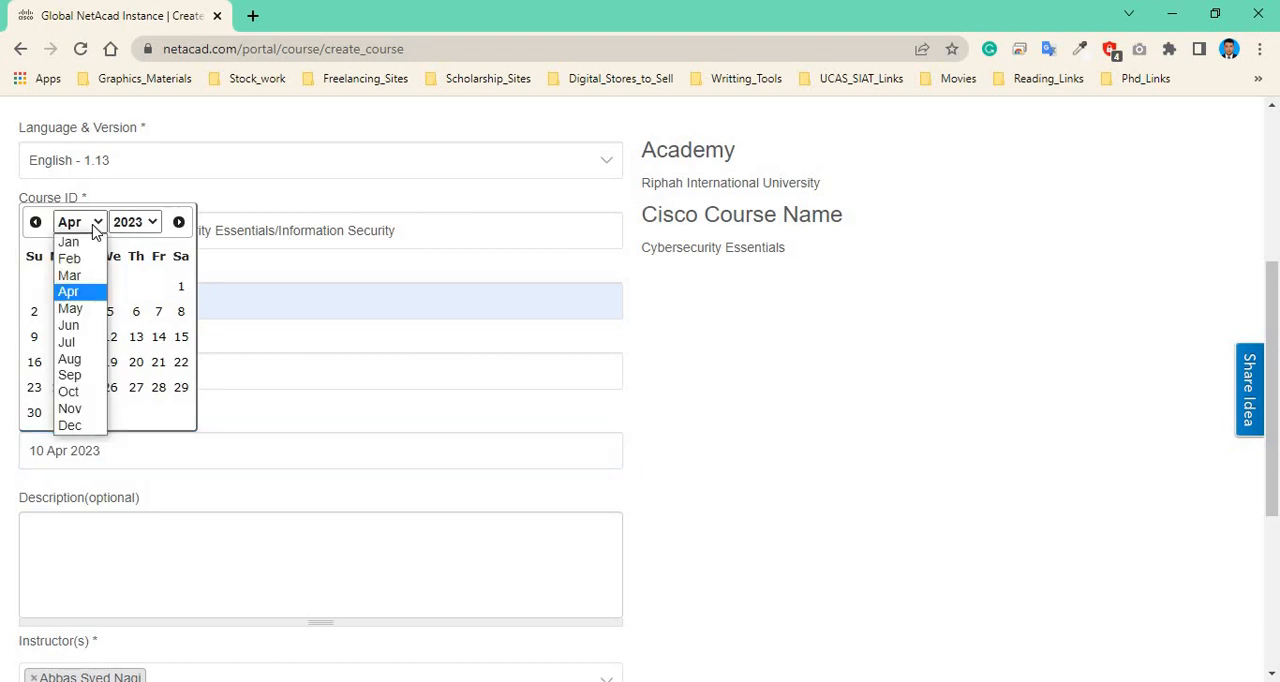
left_click(90, 258)
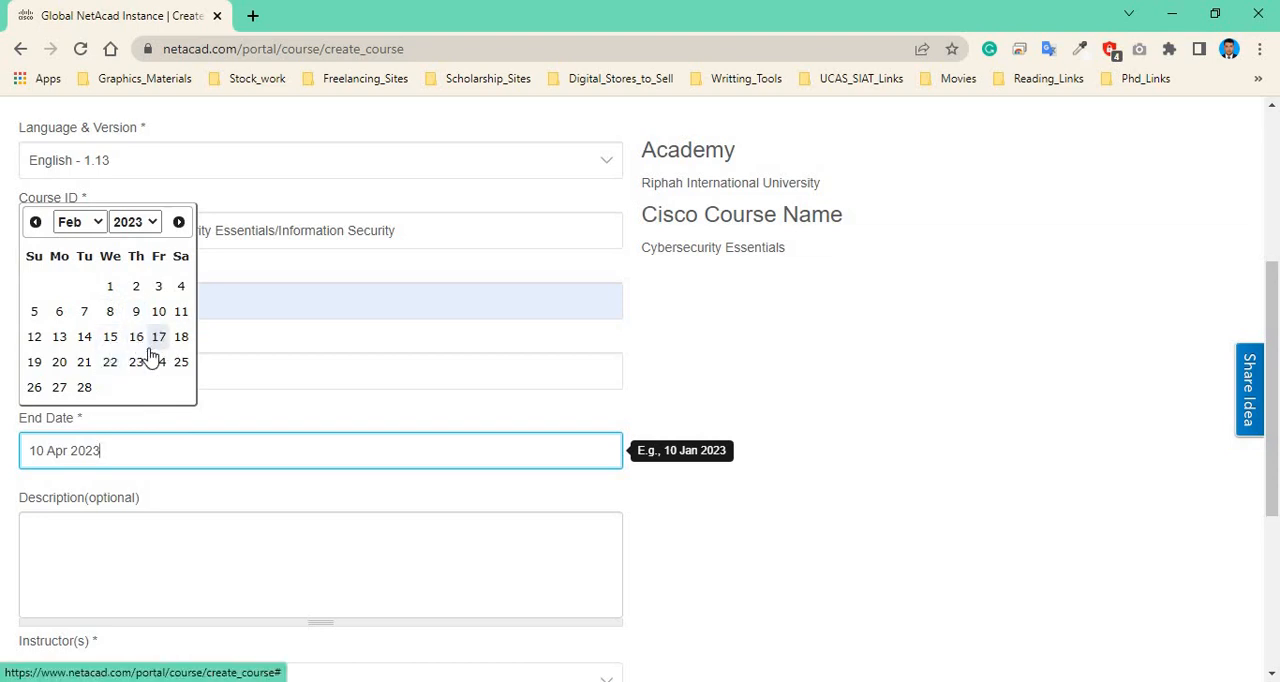
left_click(60, 387)
Continue to the confirmation step of the course creation.
scroll(717, 489, "down", 1)
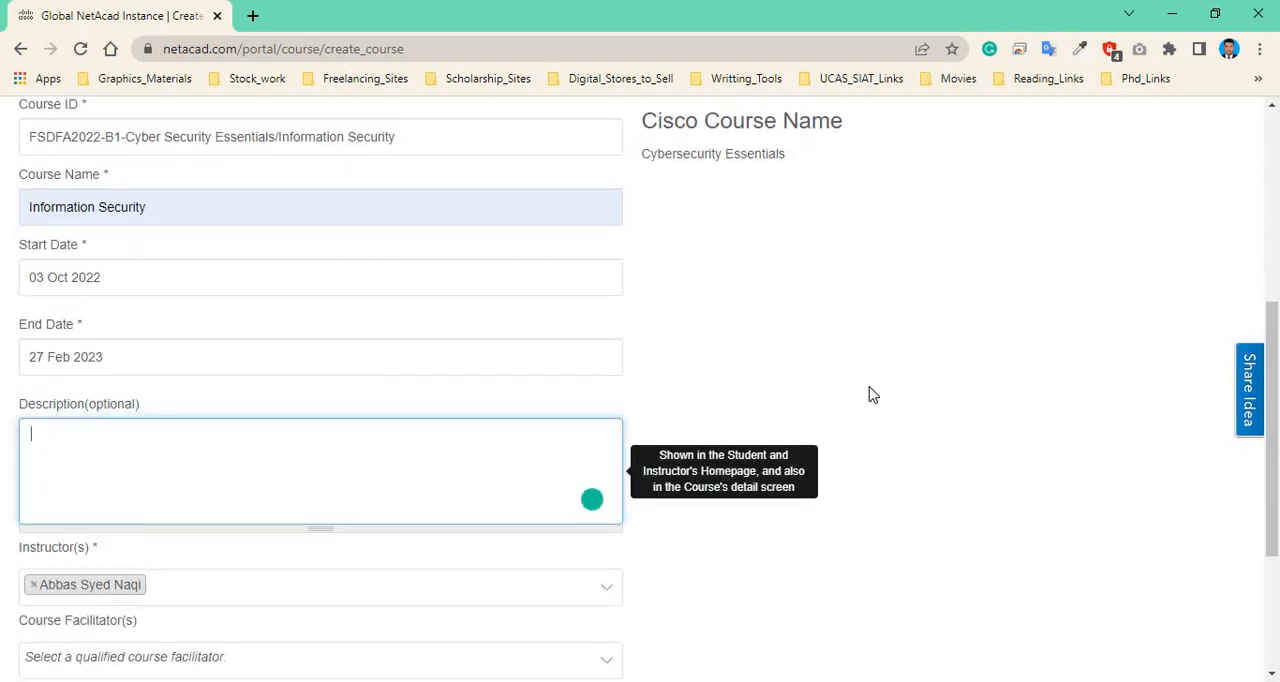
scroll(960, 400, "down", 2)
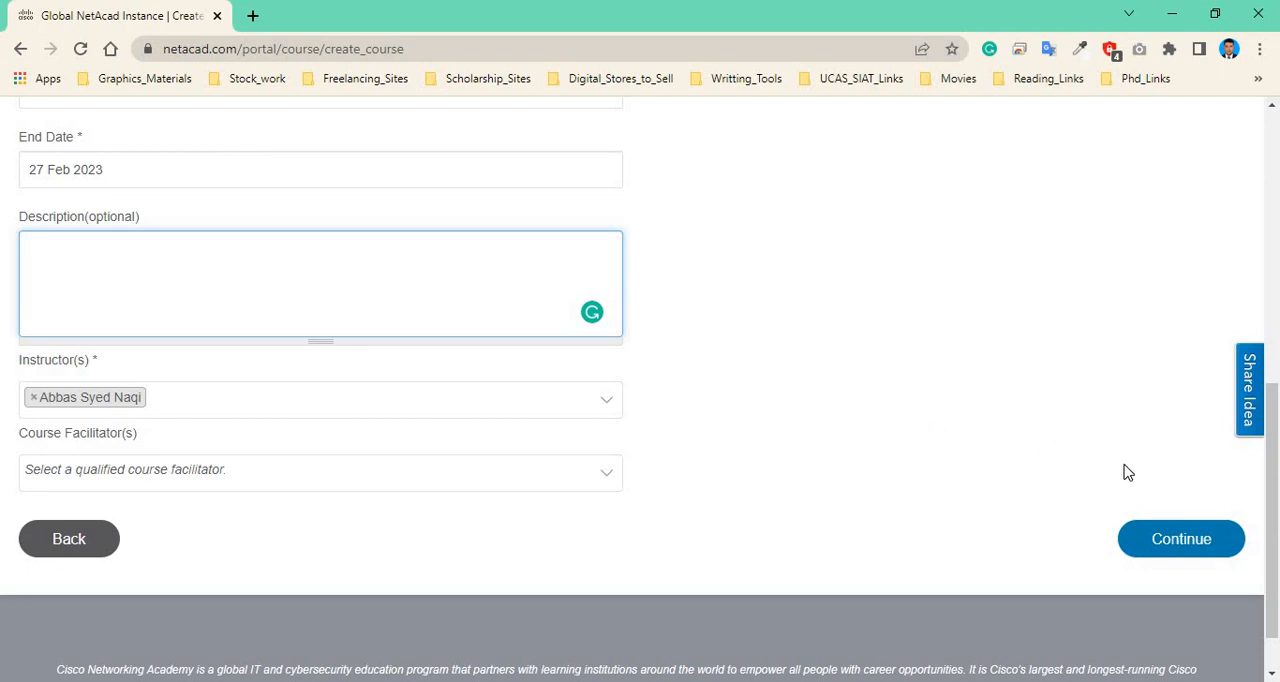
scroll(1124, 480, "down", 1)
scroll(1124, 480, "down", 1)
left_click(1184, 478)
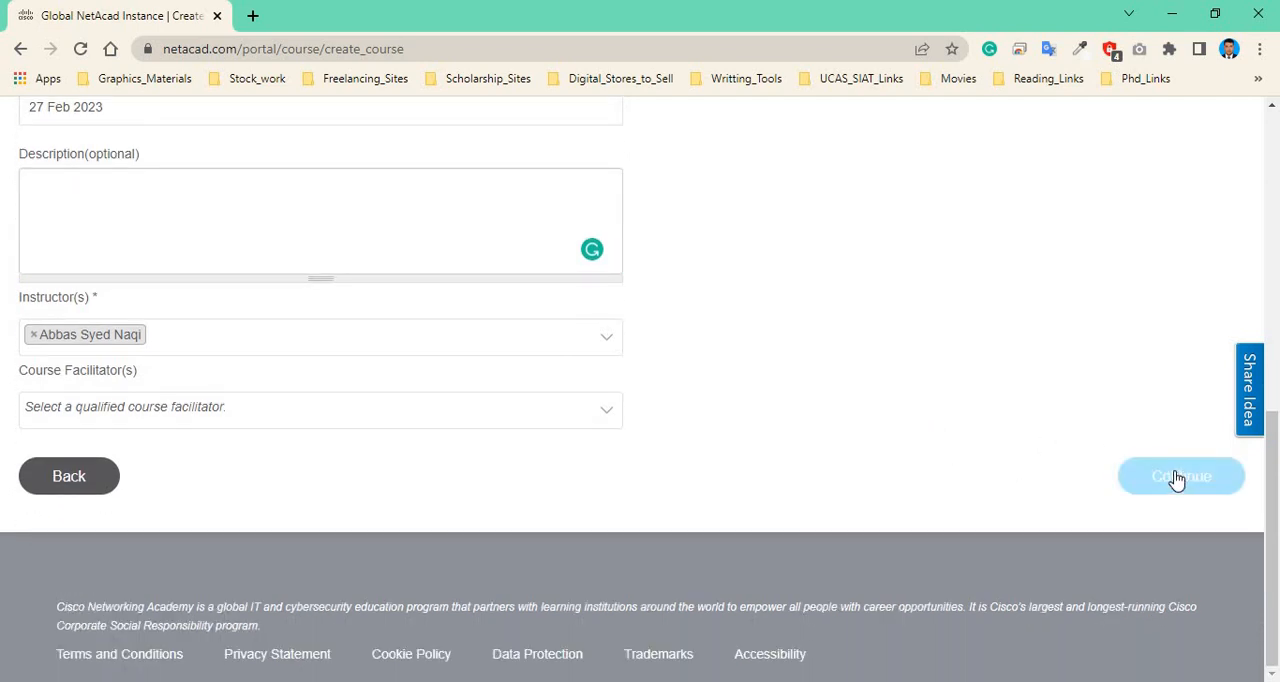
Review the course summary on the confirmation step and publish the course now.
scroll(1057, 430, "up", 3)
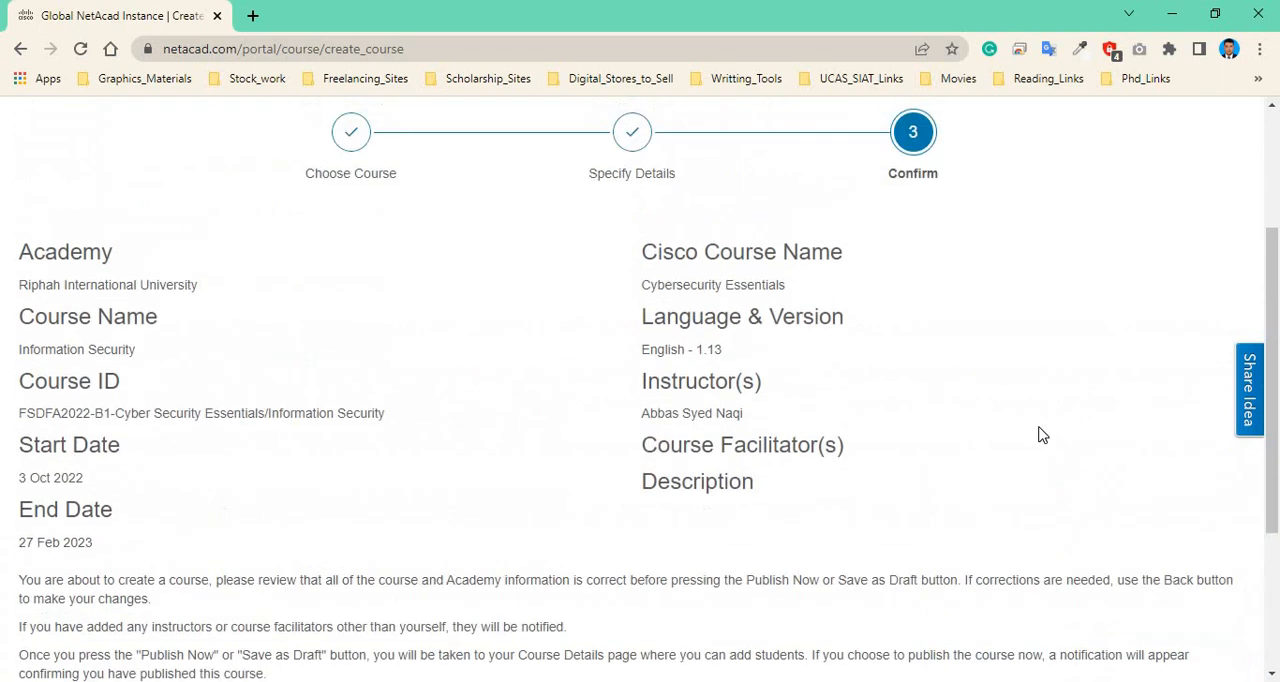
scroll(1040, 434, "up", 2)
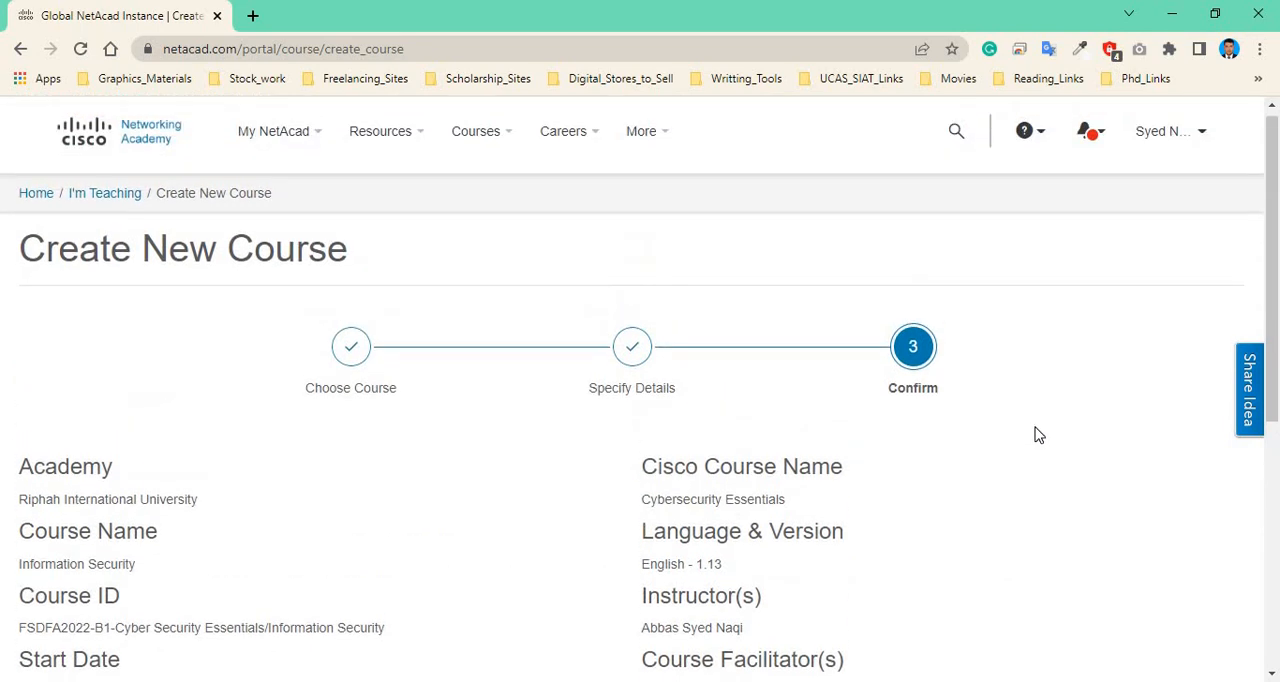
scroll(1038, 435, "down", 1)
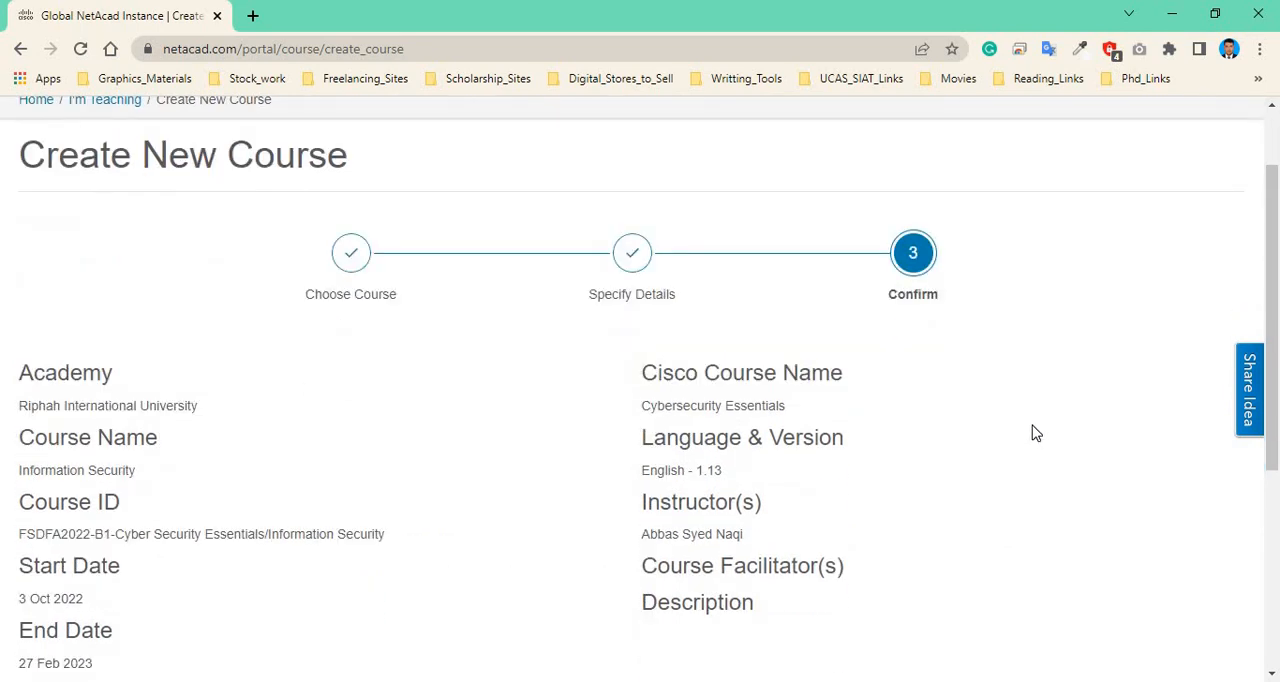
scroll(1036, 433, "down", 1)
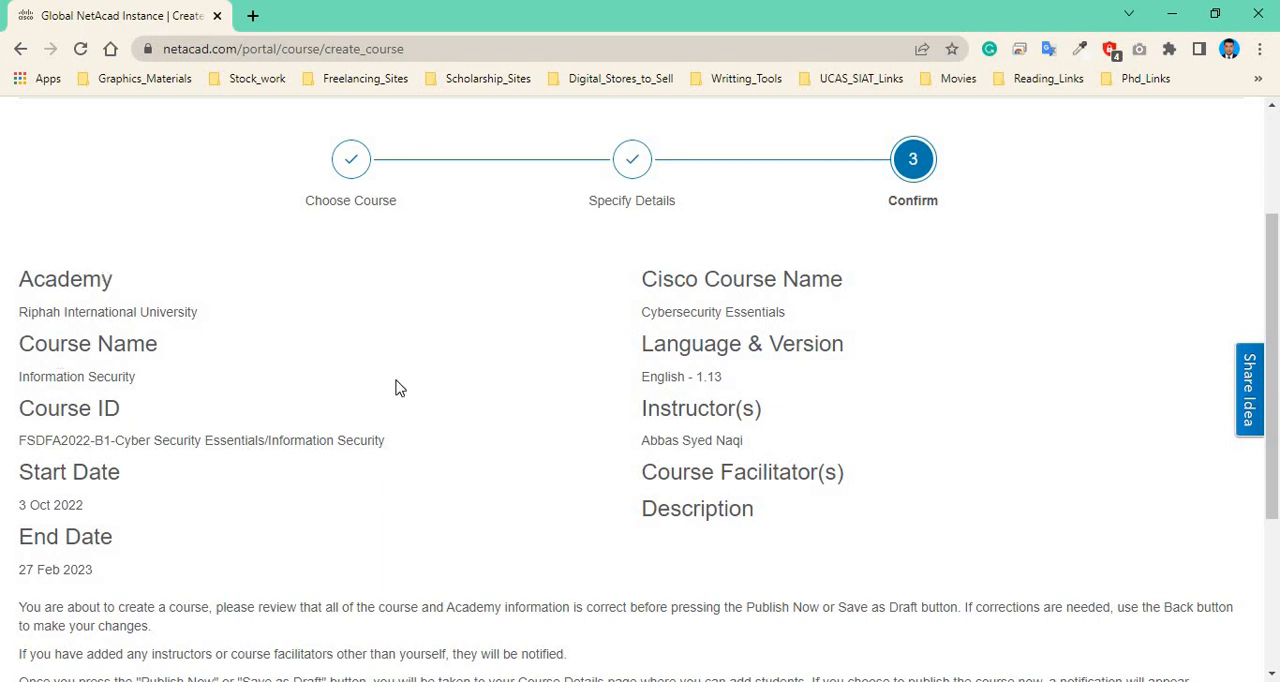
scroll(971, 381, "down", 2)
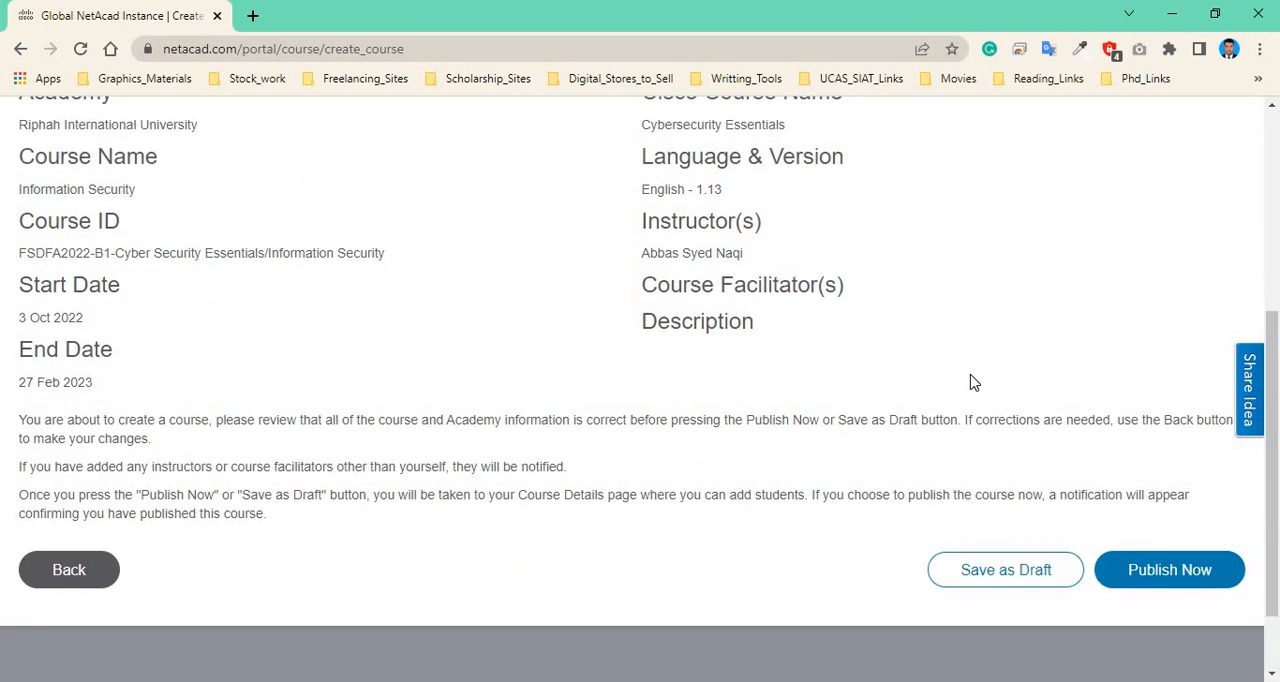
scroll(963, 386, "up", 1)
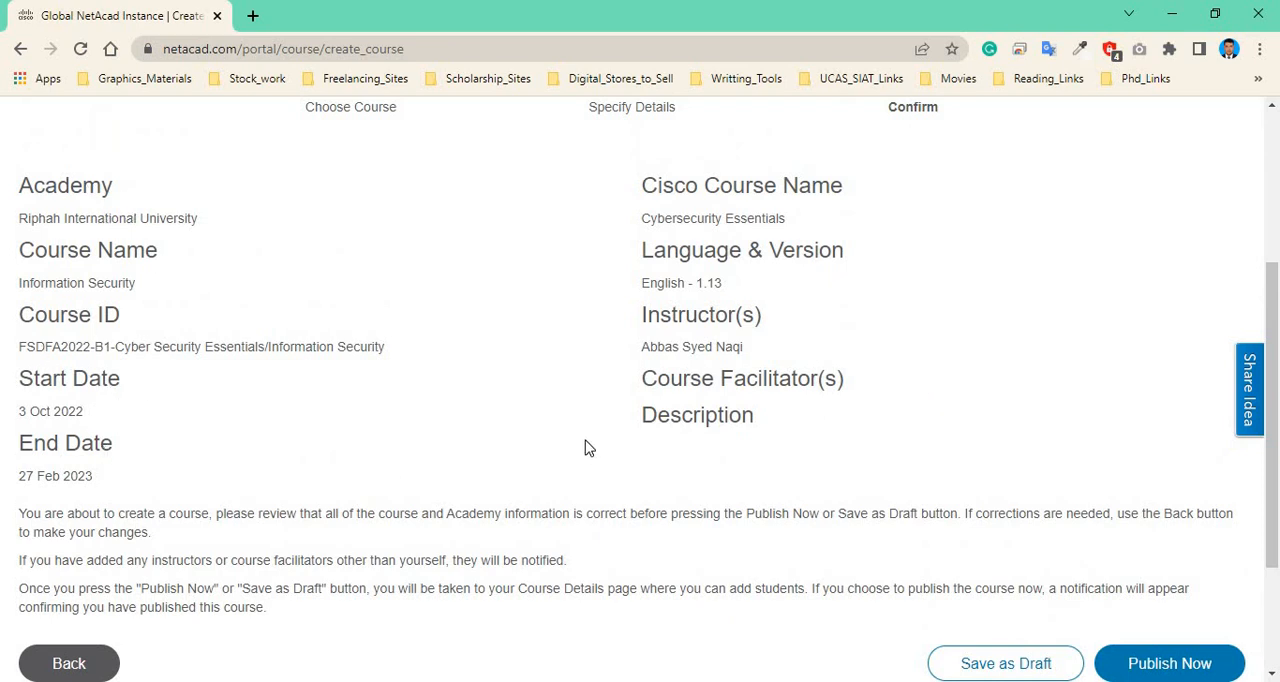
scroll(843, 270, "up", 1)
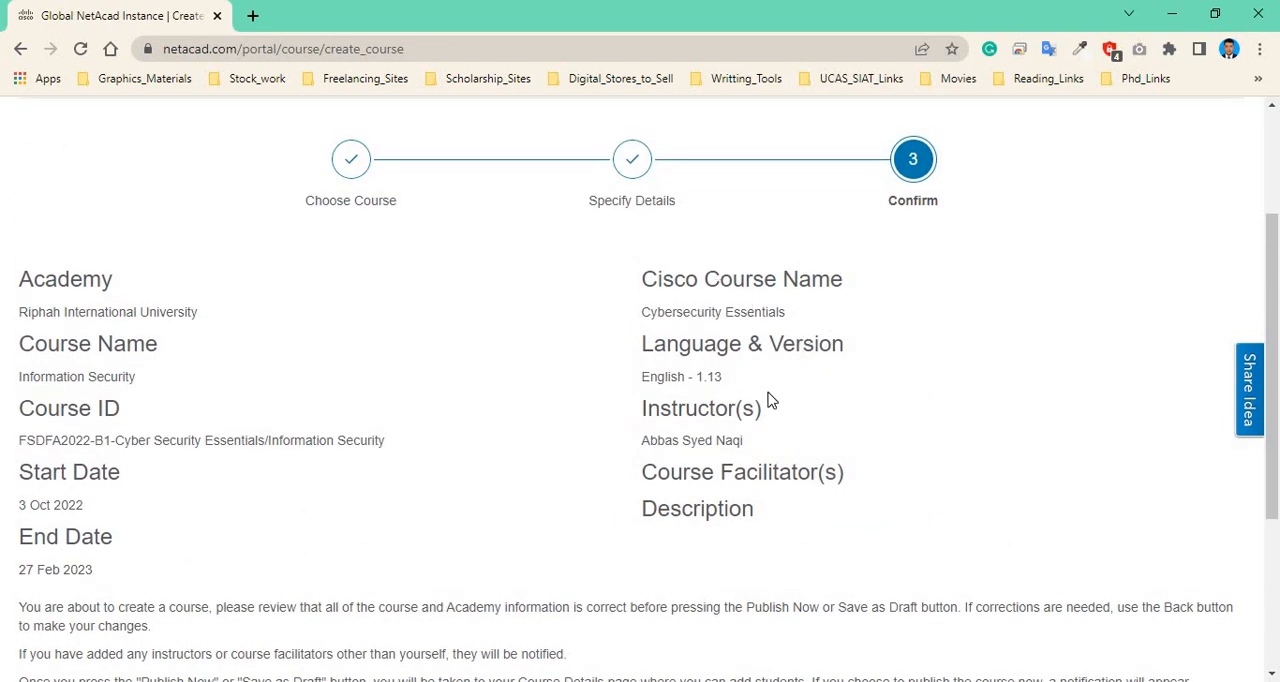
scroll(800, 371, "down", 3)
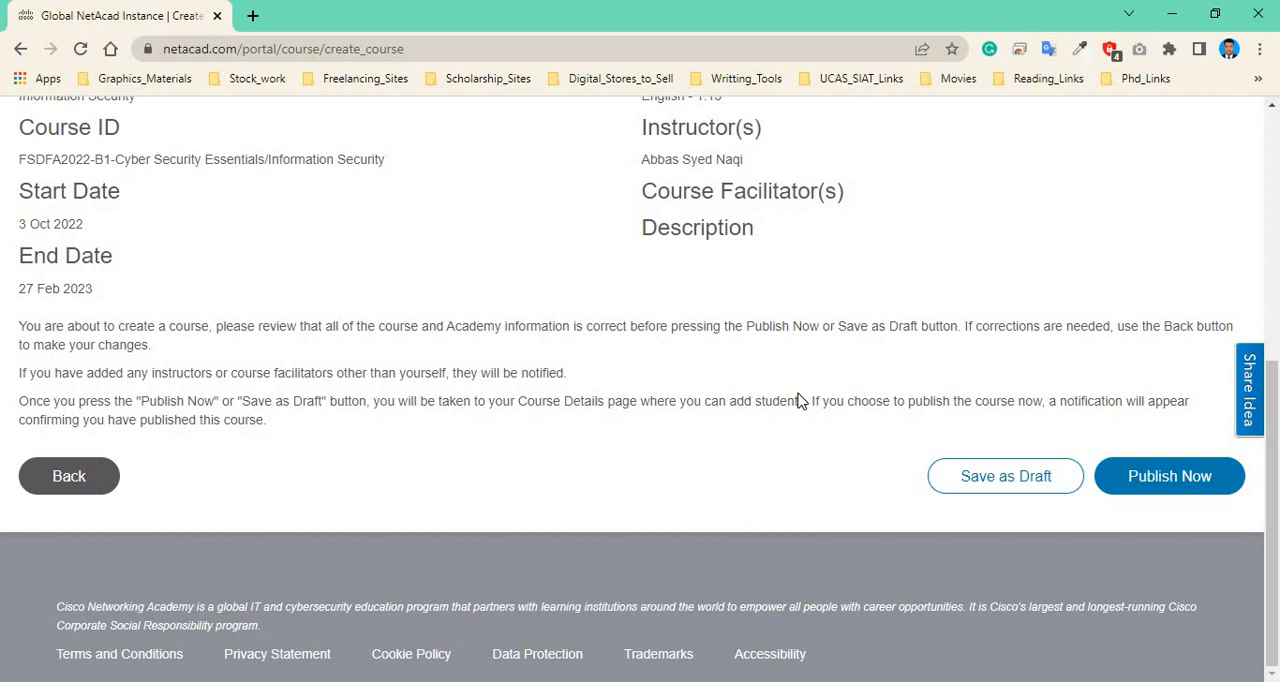
scroll(870, 400, "up", 1)
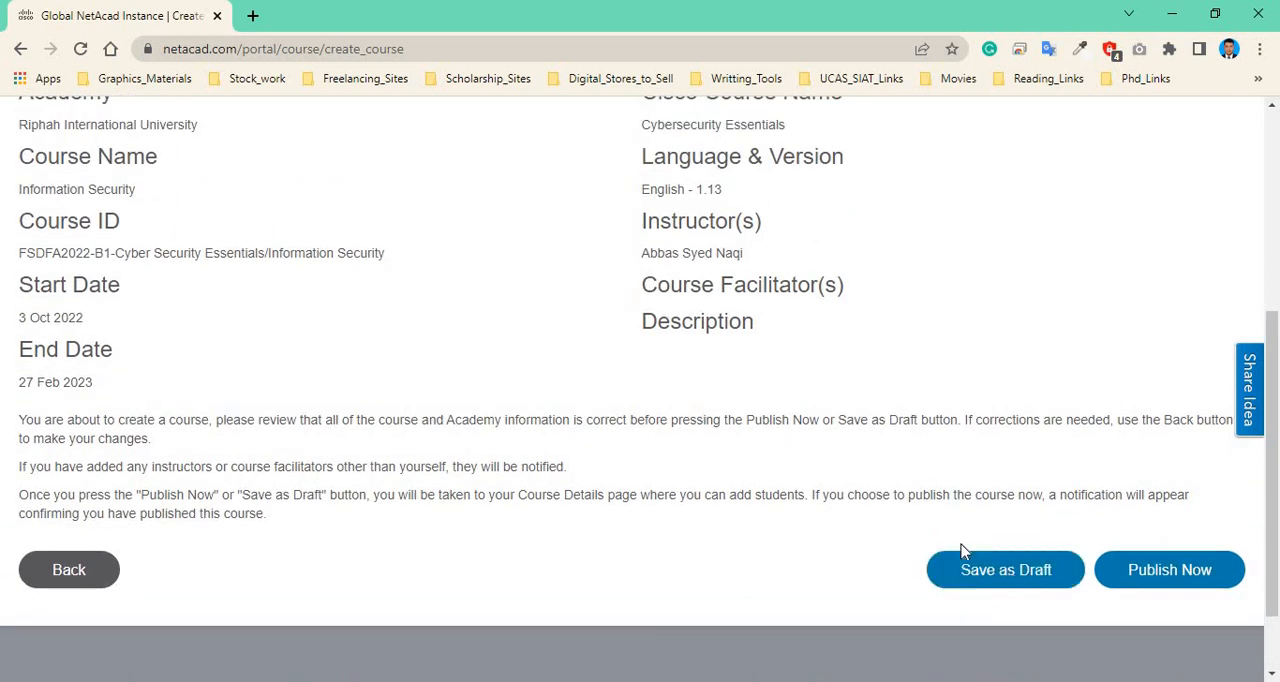
scroll(917, 489, "up", 3)
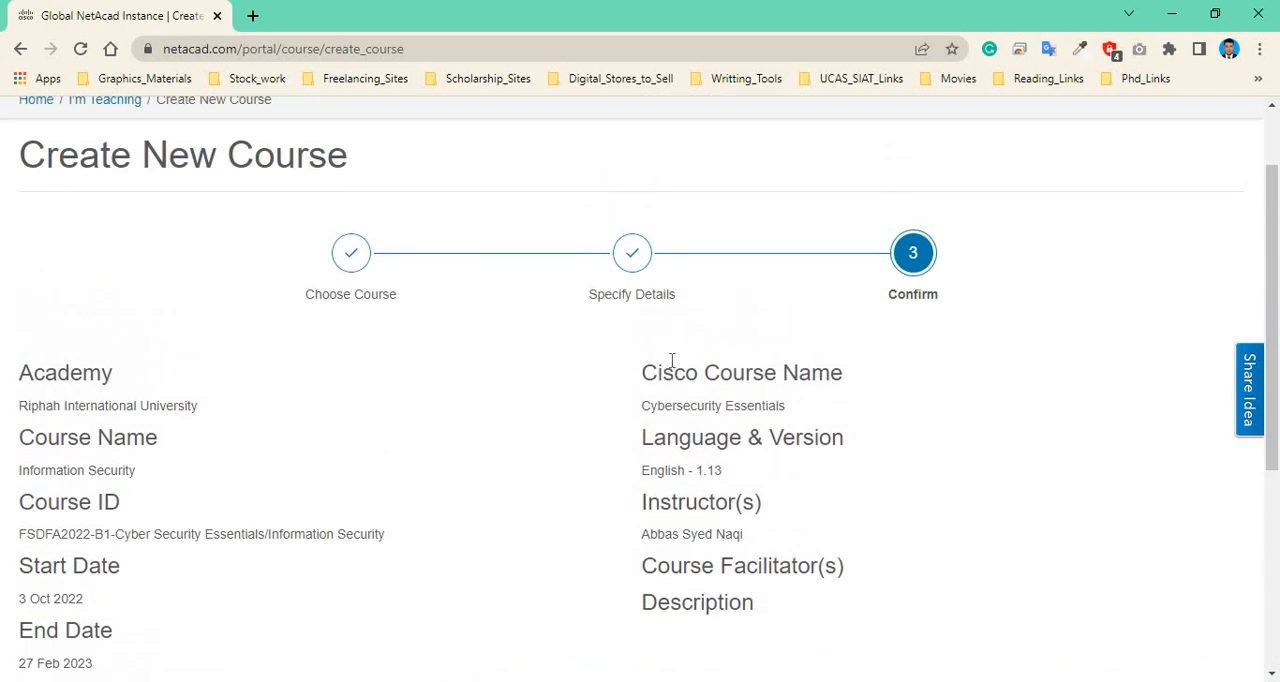
scroll(889, 351, "down", 4)
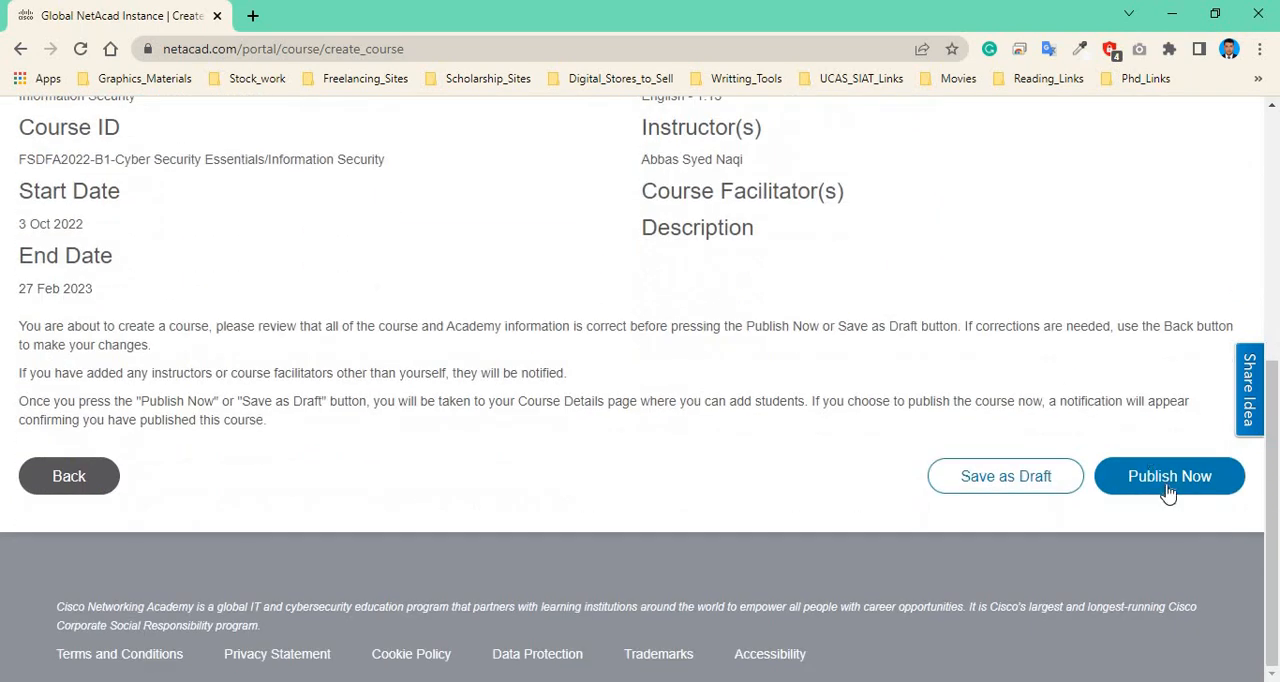
left_click(1168, 490)
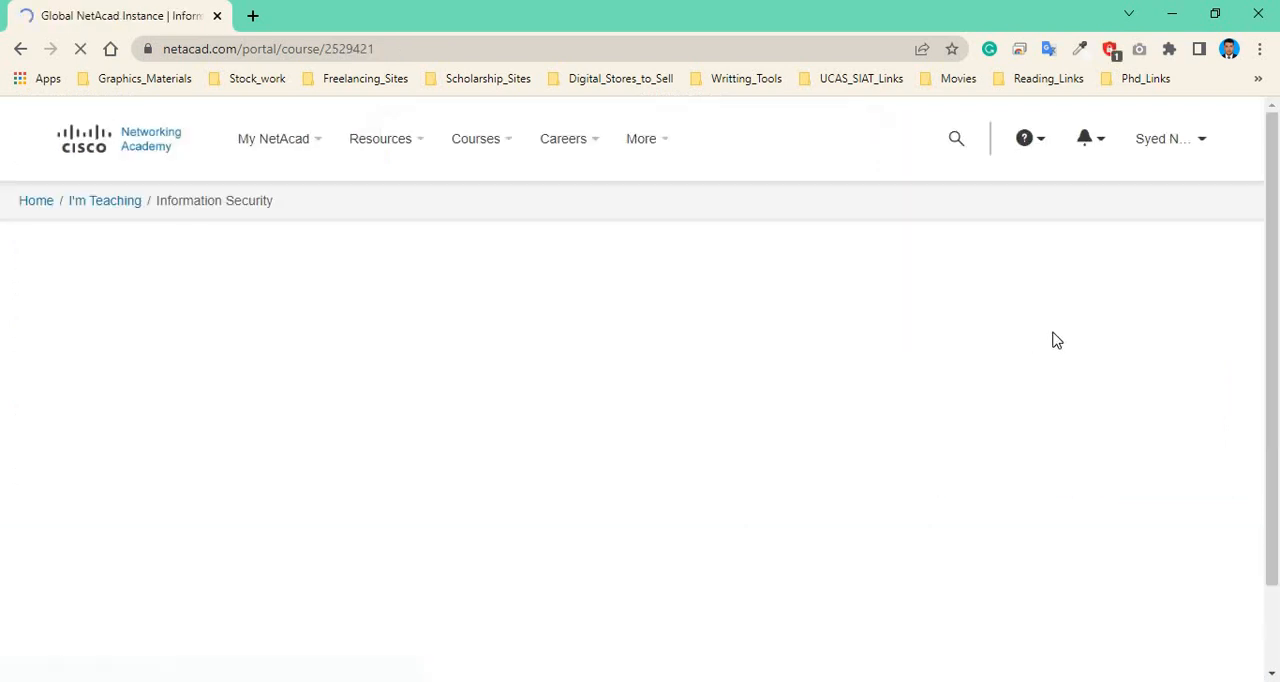
Review the new Information Security course's details page and its student list.
scroll(848, 344, "down", 1)
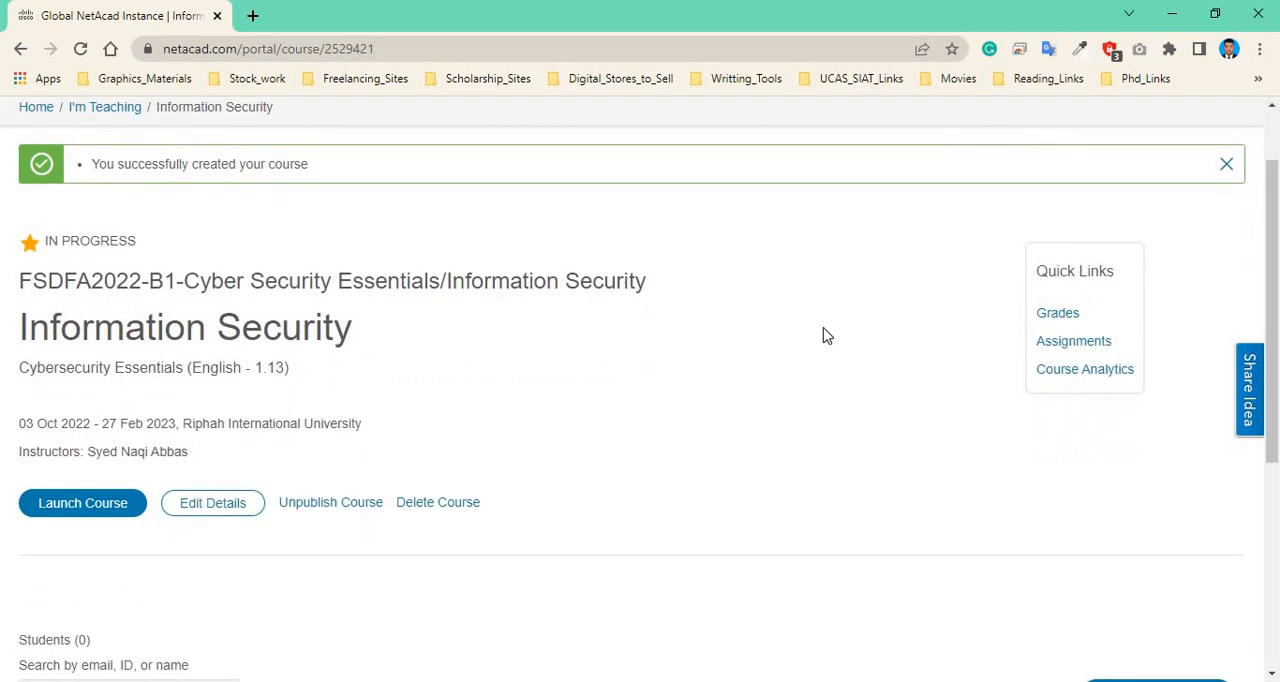
scroll(177, 274, "up", 2)
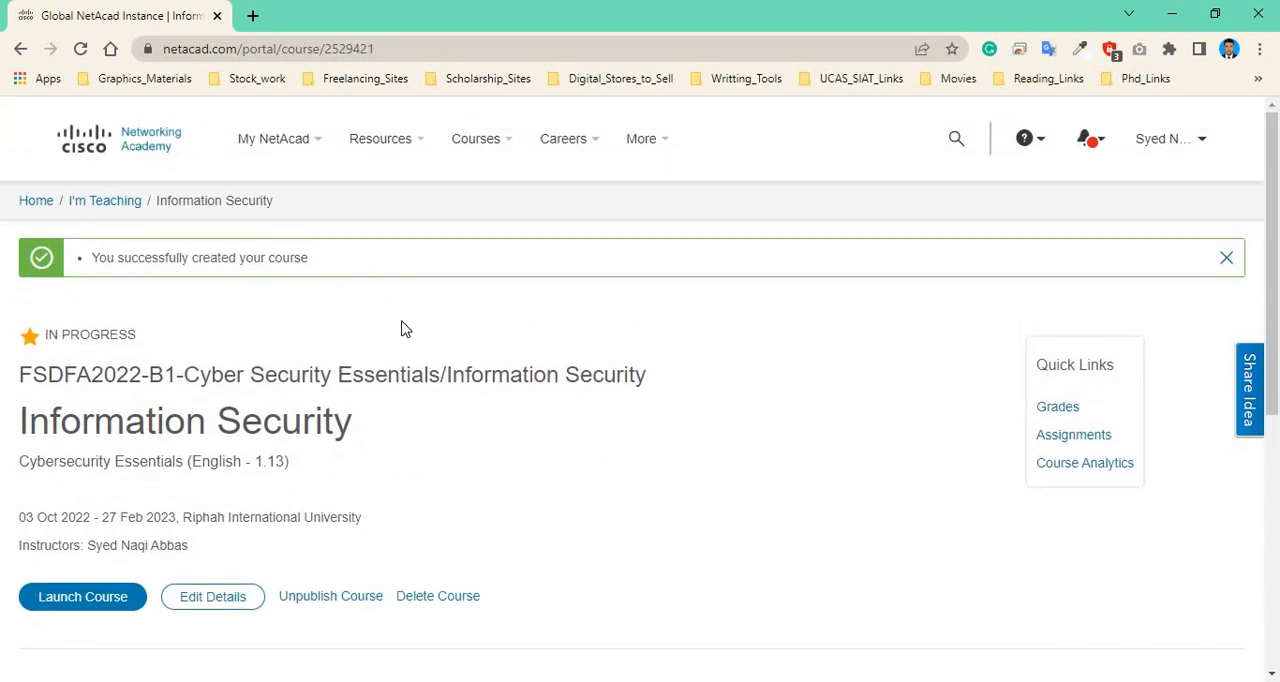
scroll(403, 352, "down", 3)
scroll(615, 305, "down", 3)
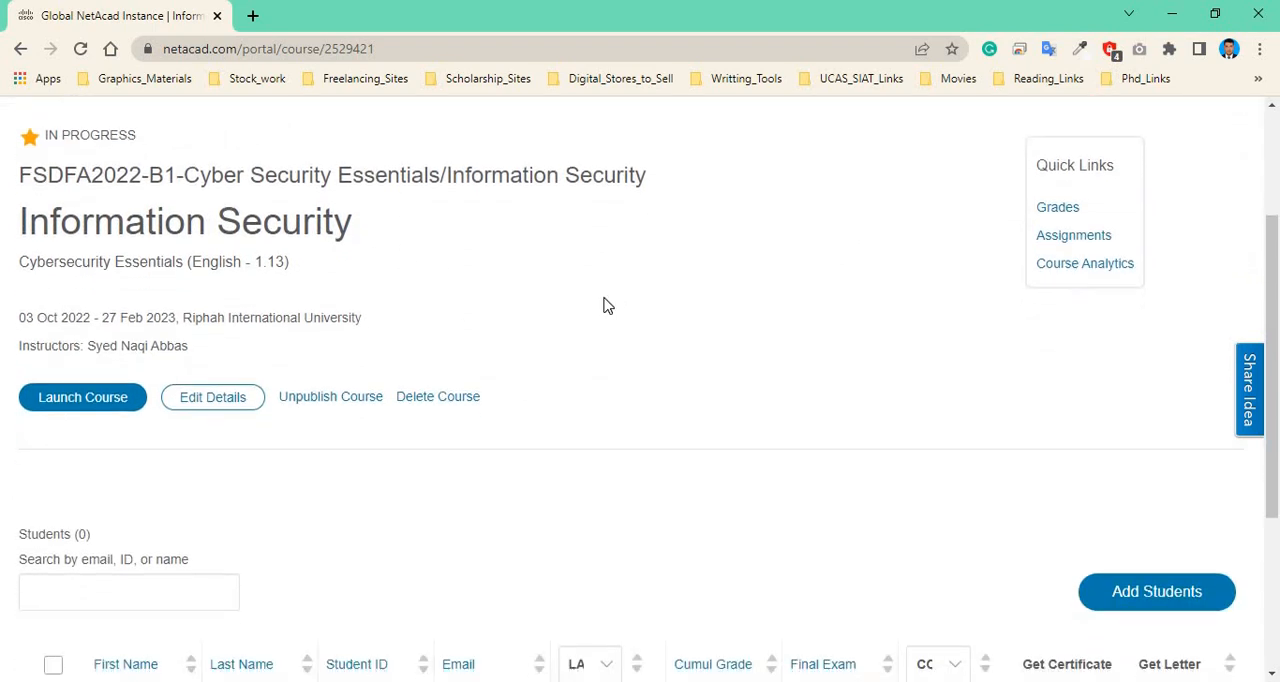
scroll(600, 306, "up", 2)
scroll(385, 318, "up", 2)
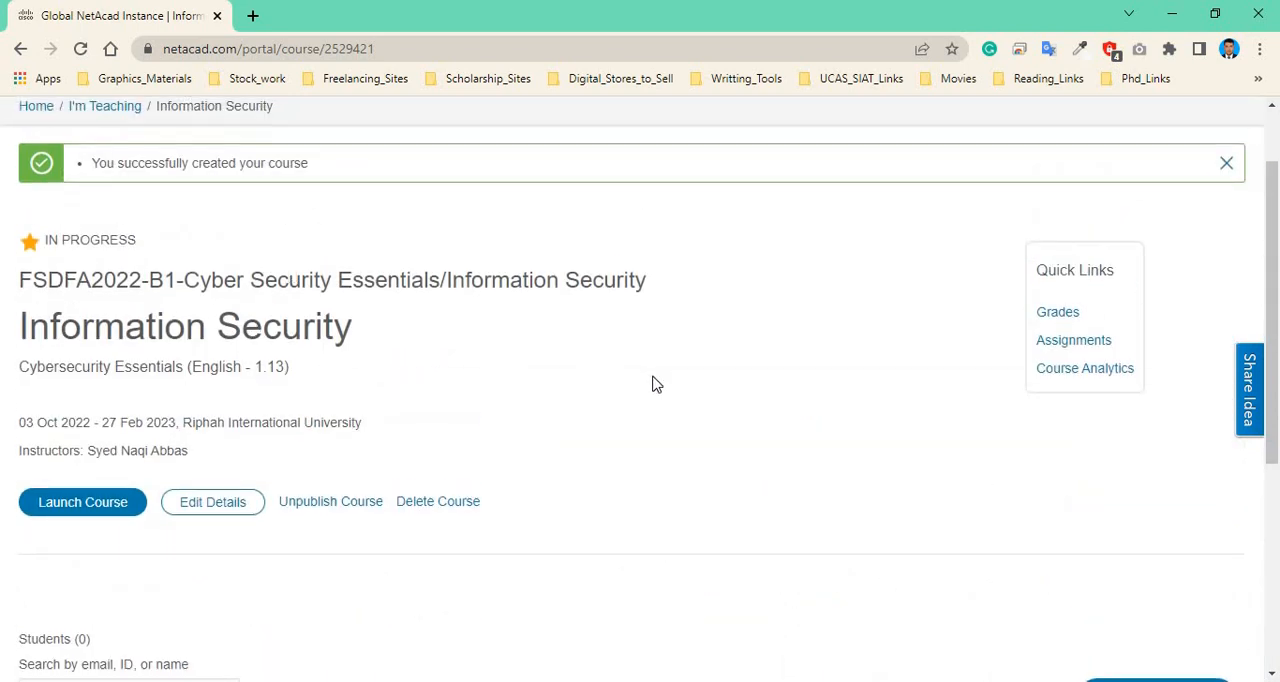
scroll(650, 380, "down", 3)
scroll(646, 376, "down", 1)
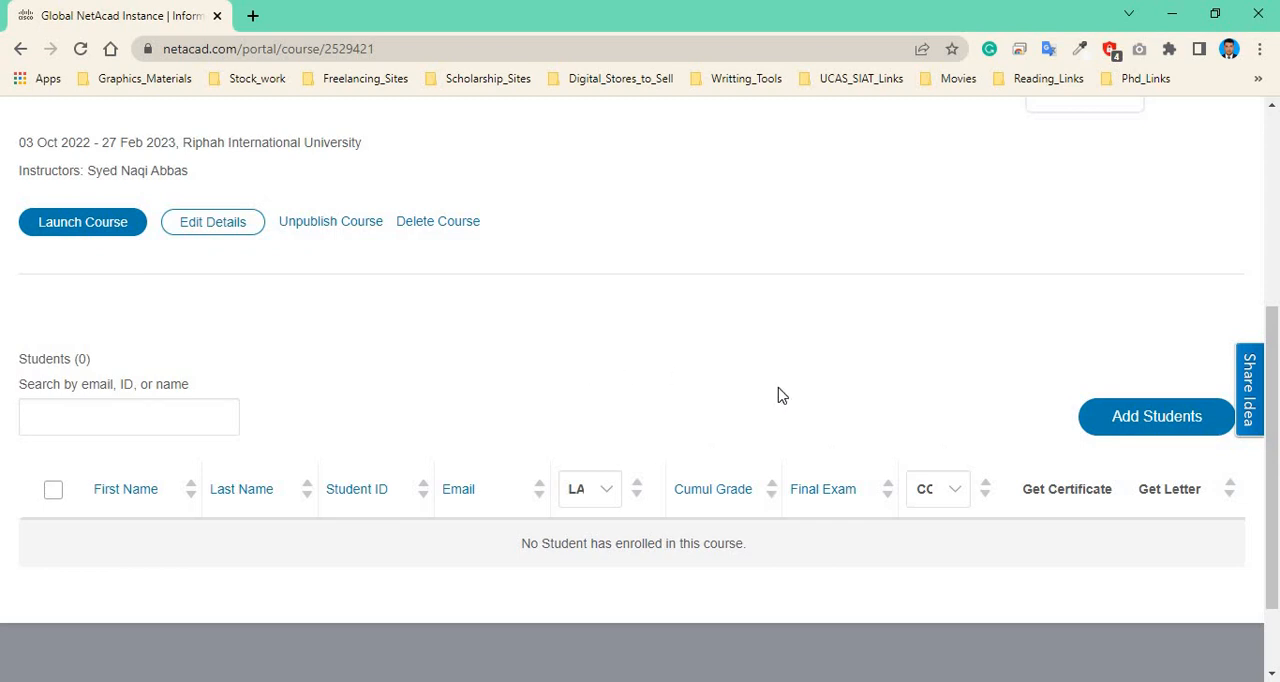
scroll(669, 380, "up", 2)
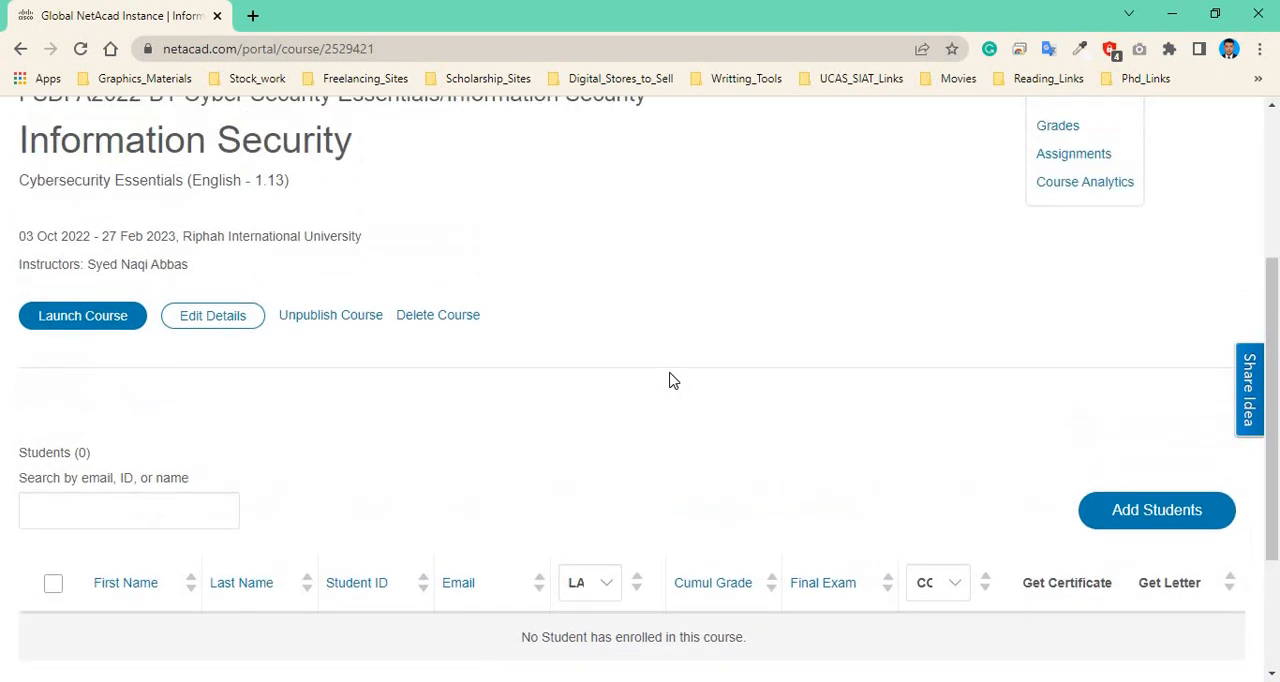
scroll(676, 380, "down", 2)
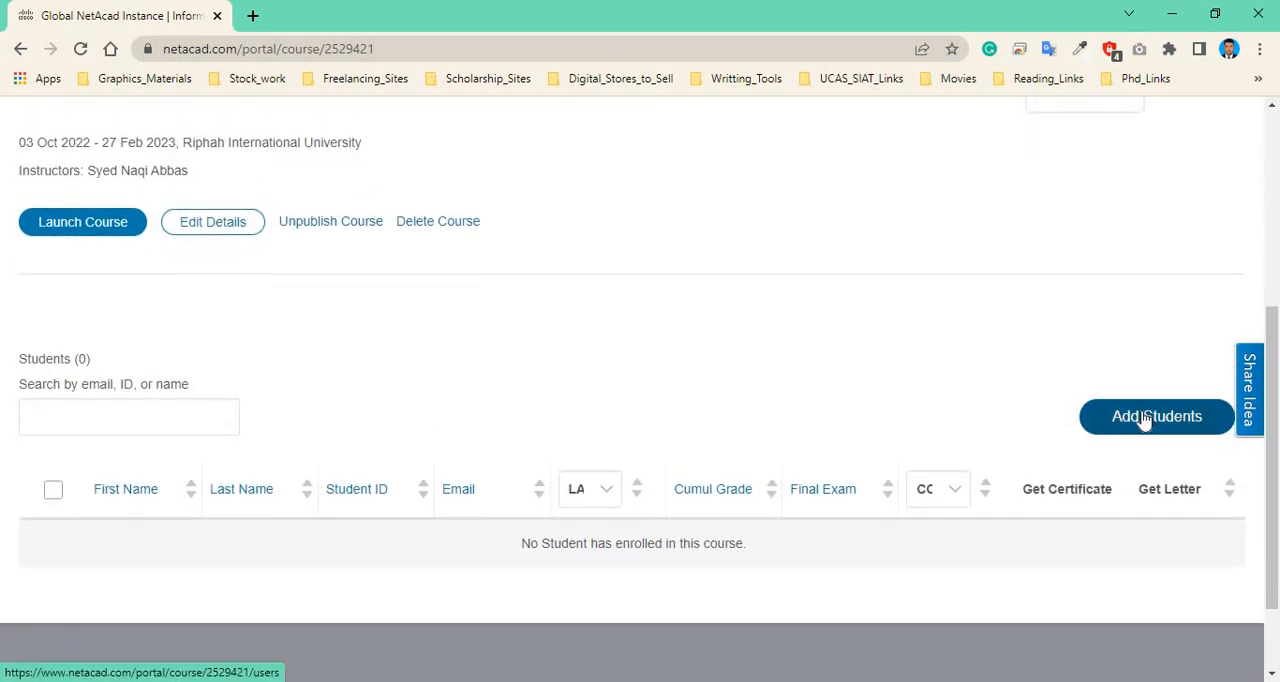
Start a self-enroll page for the course and enter the description Successfully Enrolled.
left_click(1143, 419)
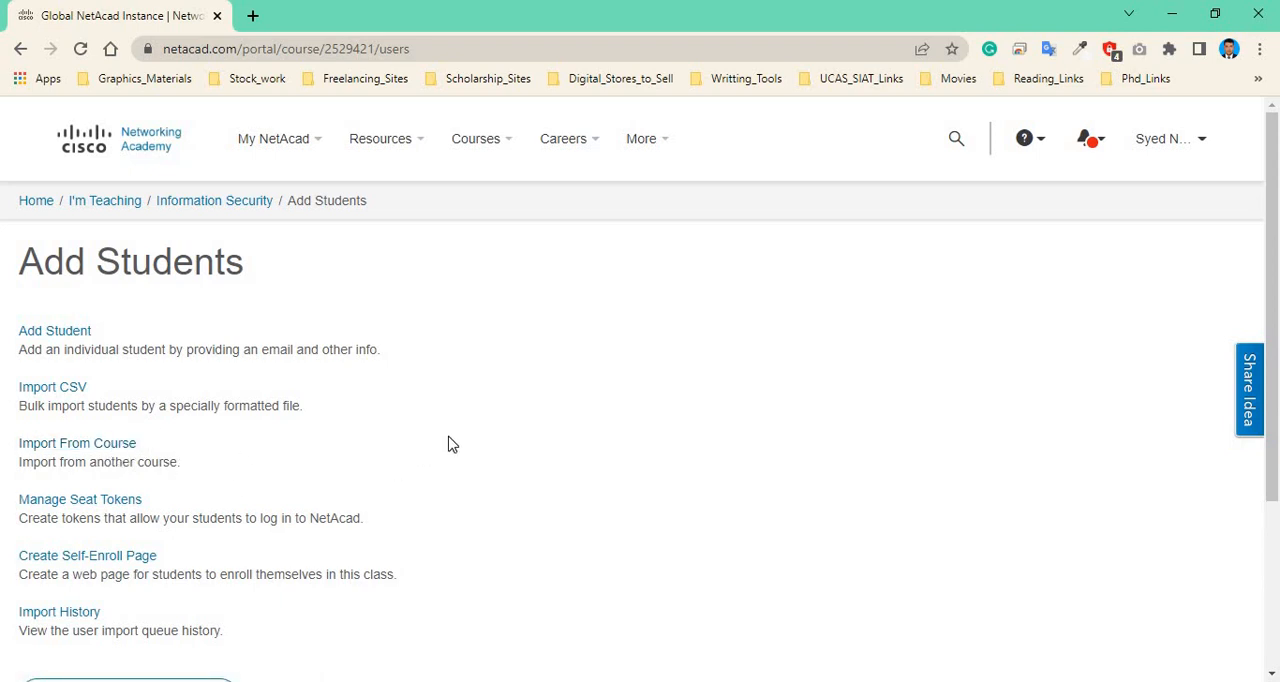
scroll(429, 448, "down", 1)
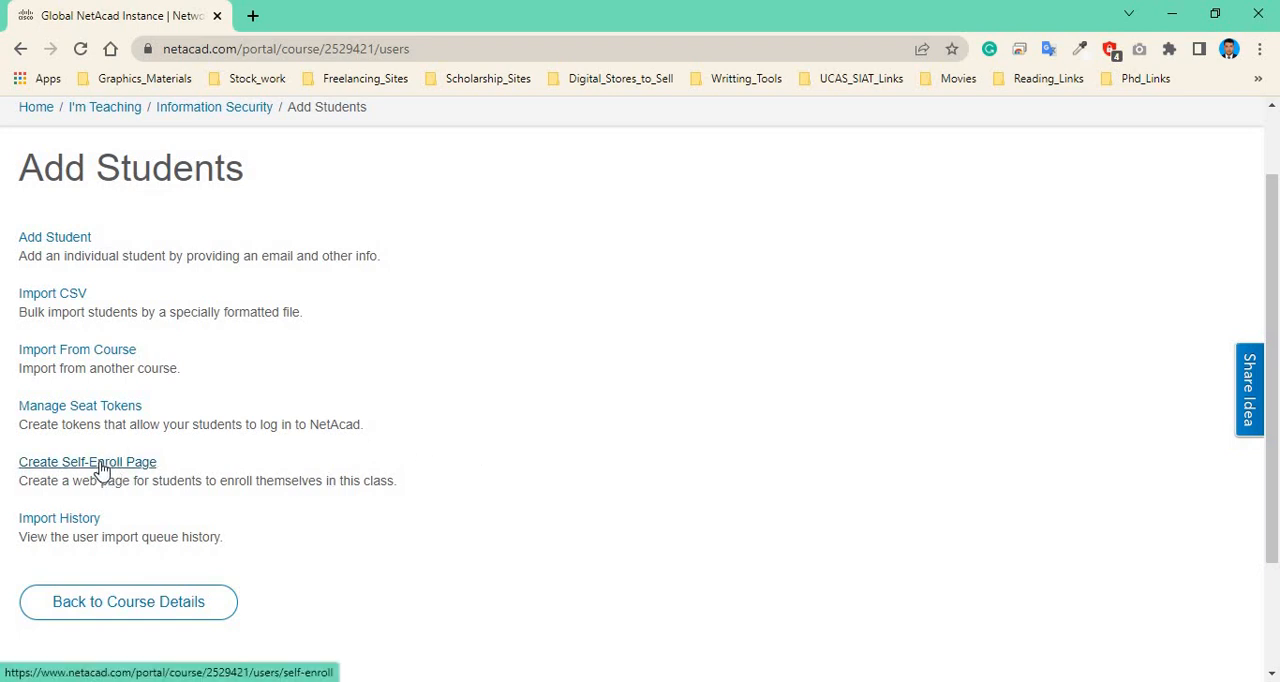
left_click(101, 468)
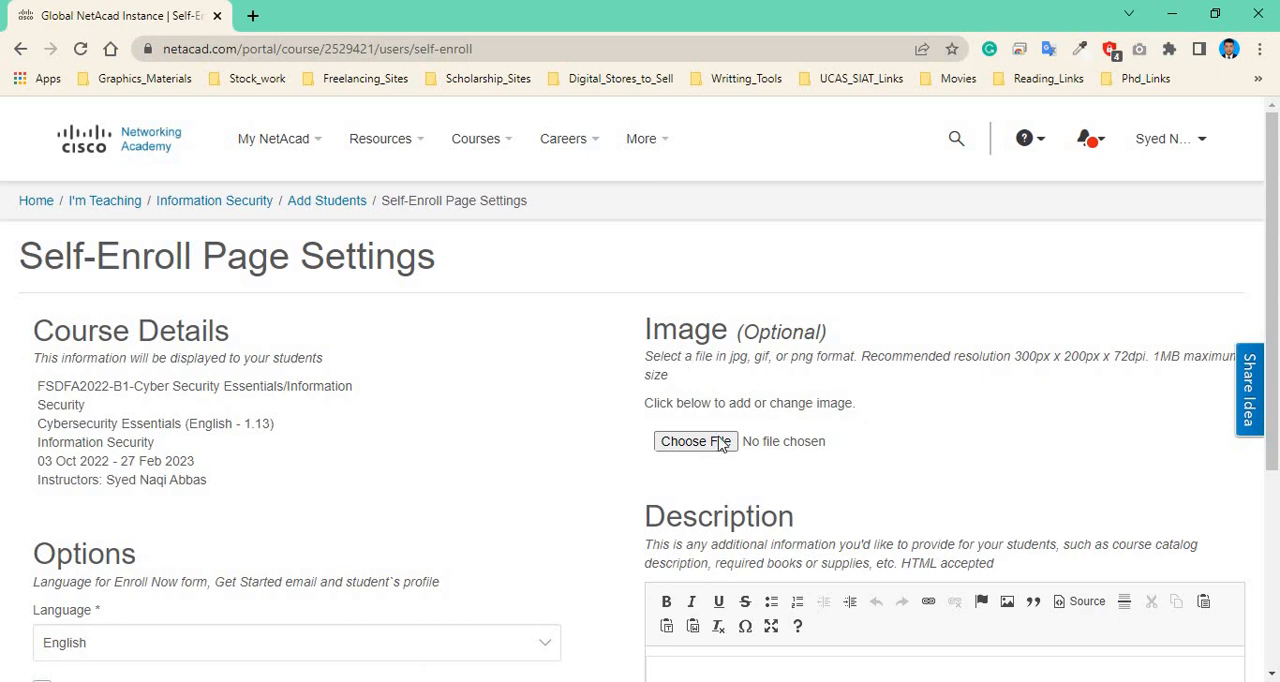
scroll(800, 460, "down", 3)
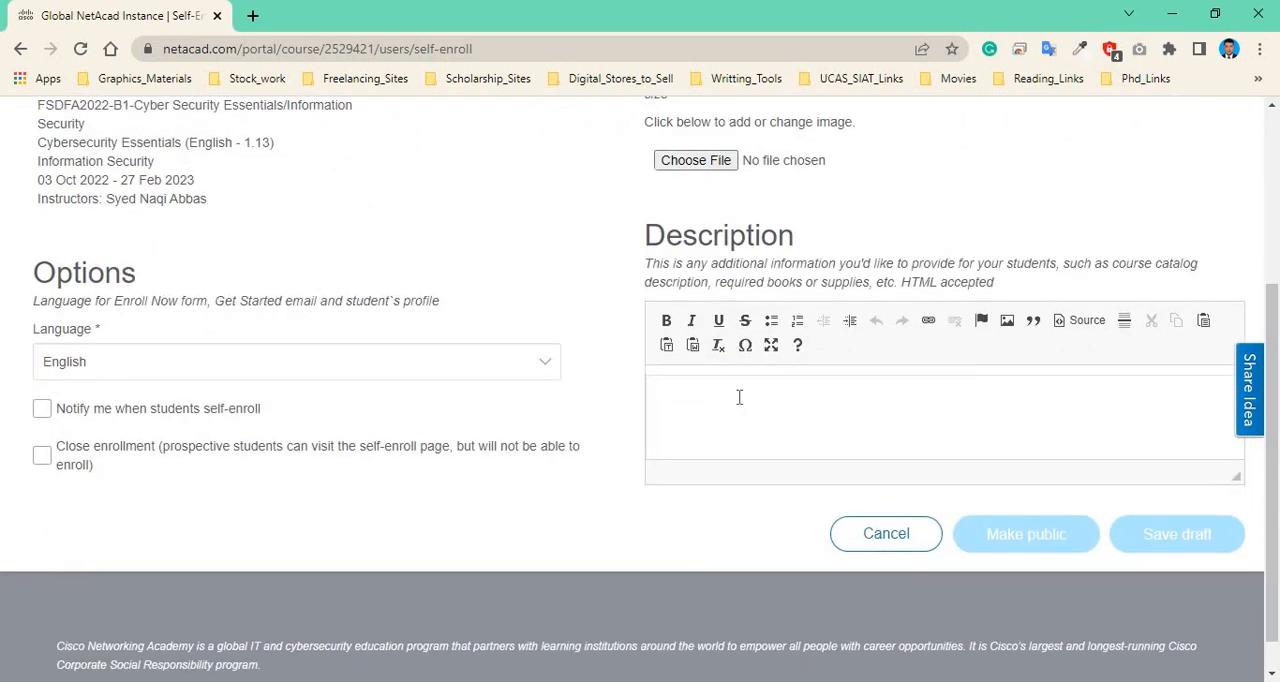
left_click(739, 397)
type("Succ")
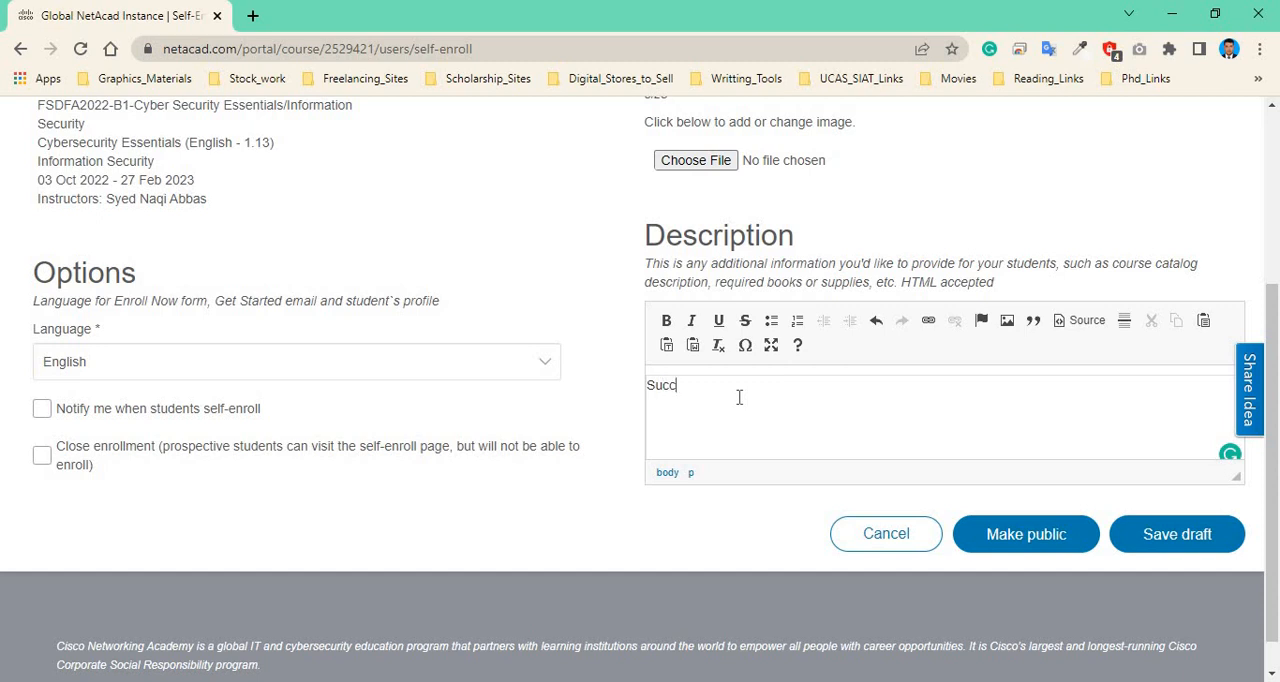
type("essfuly Enrolled")
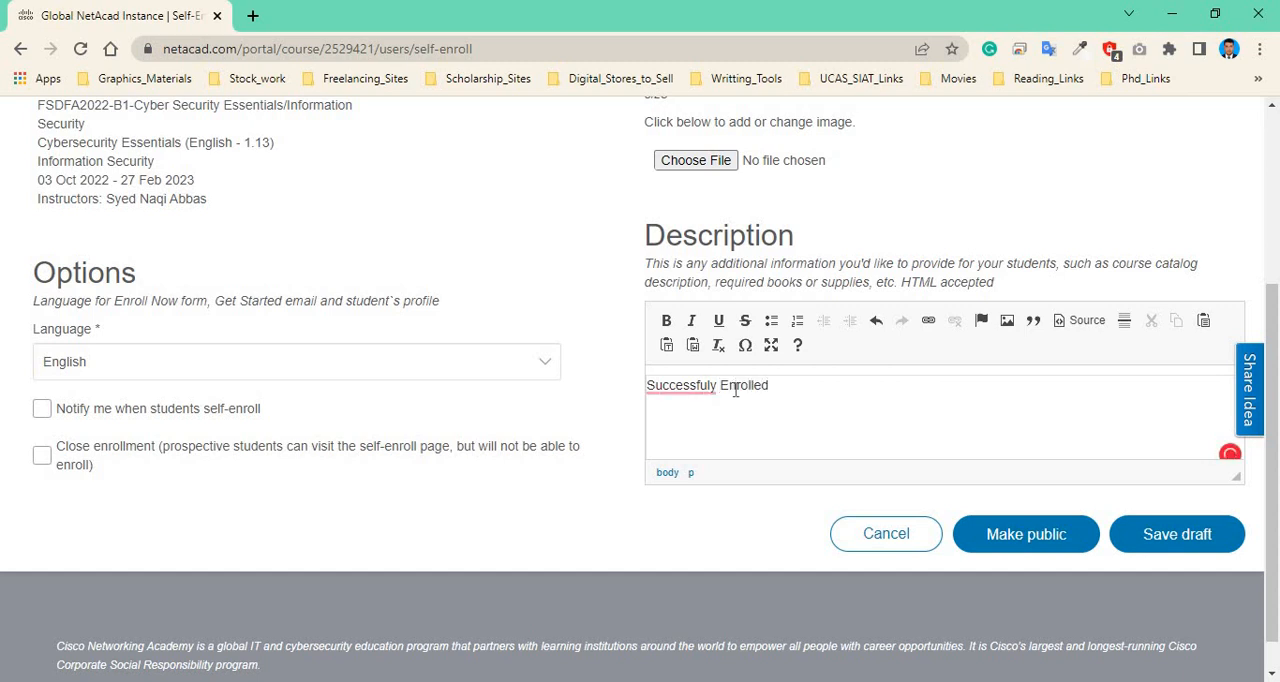
left_click(695, 386)
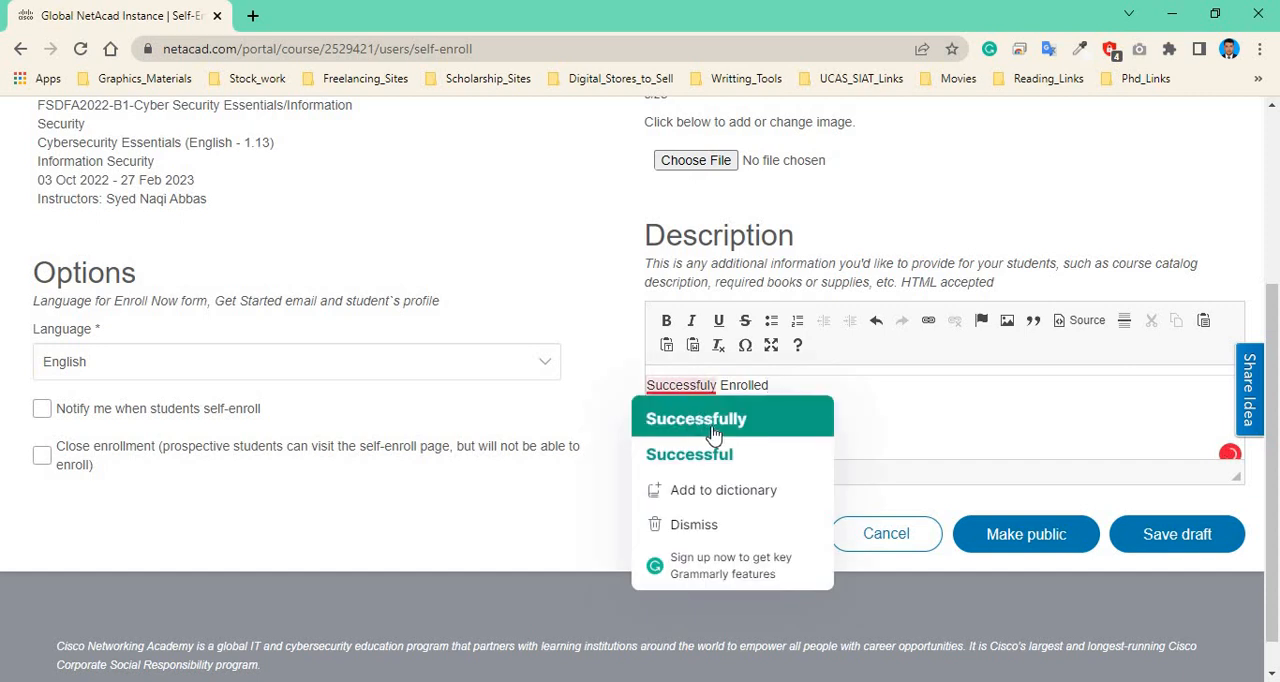
left_click(745, 414)
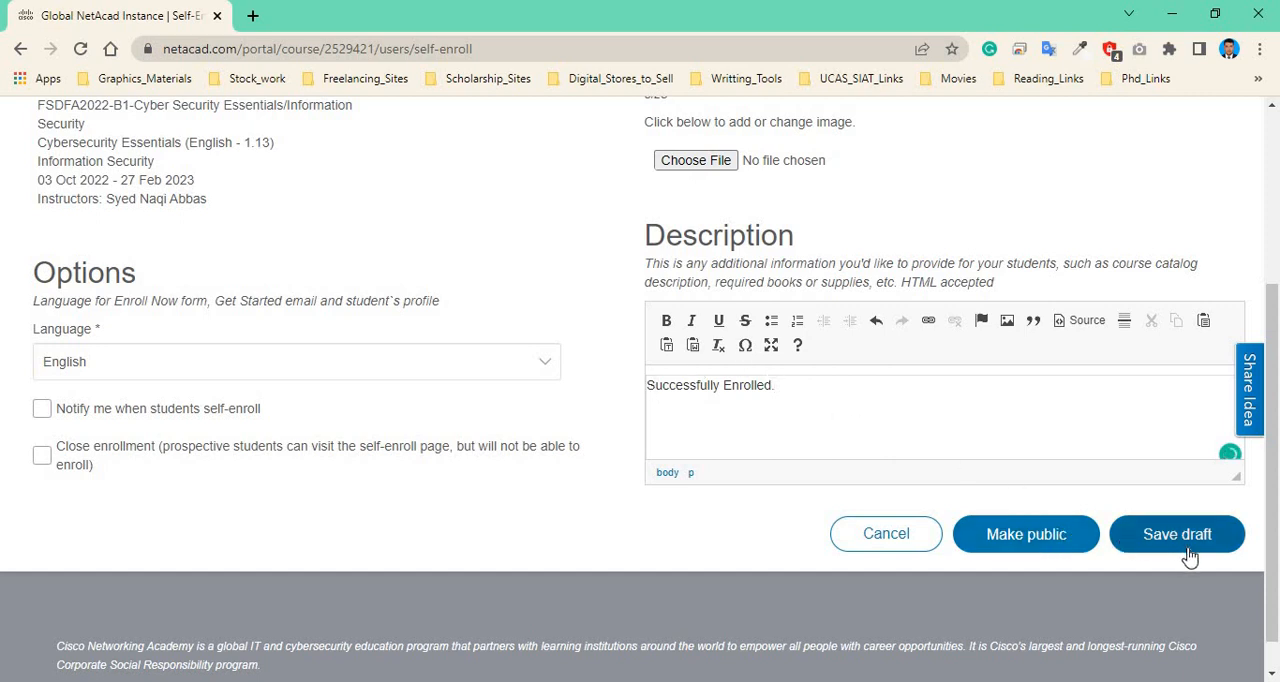
Make the self-enroll page public and open its public link.
left_click(1021, 546)
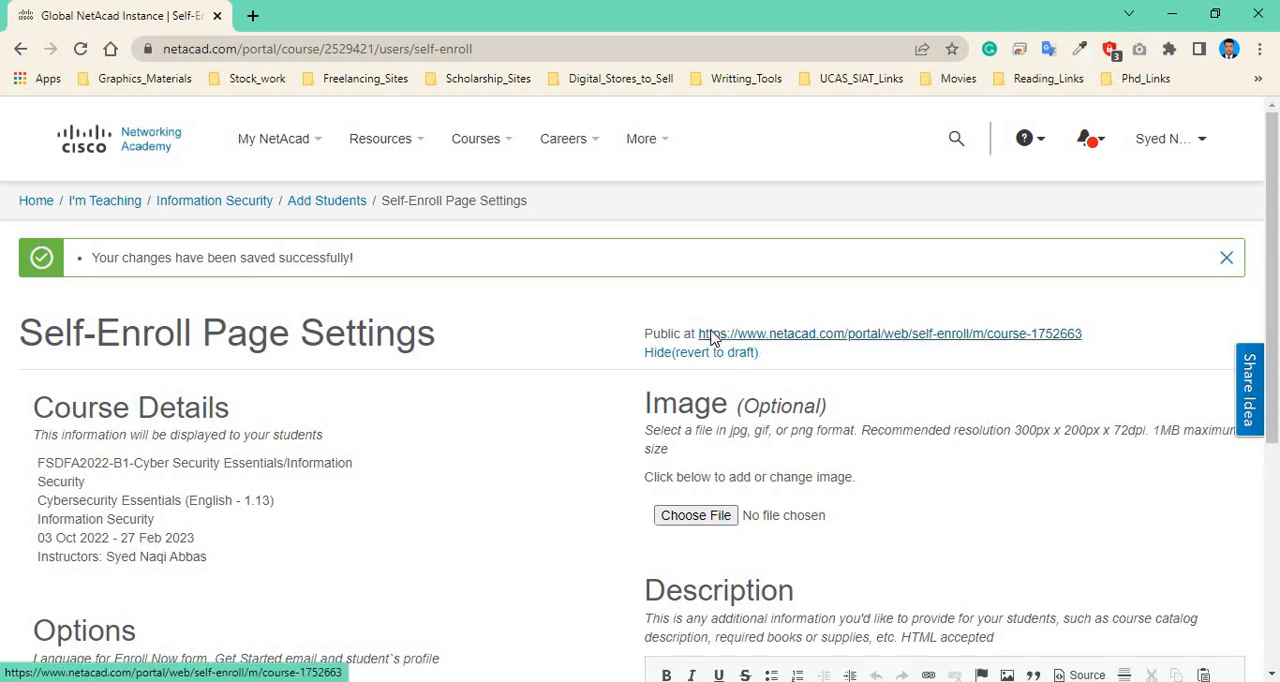
left_click(832, 336)
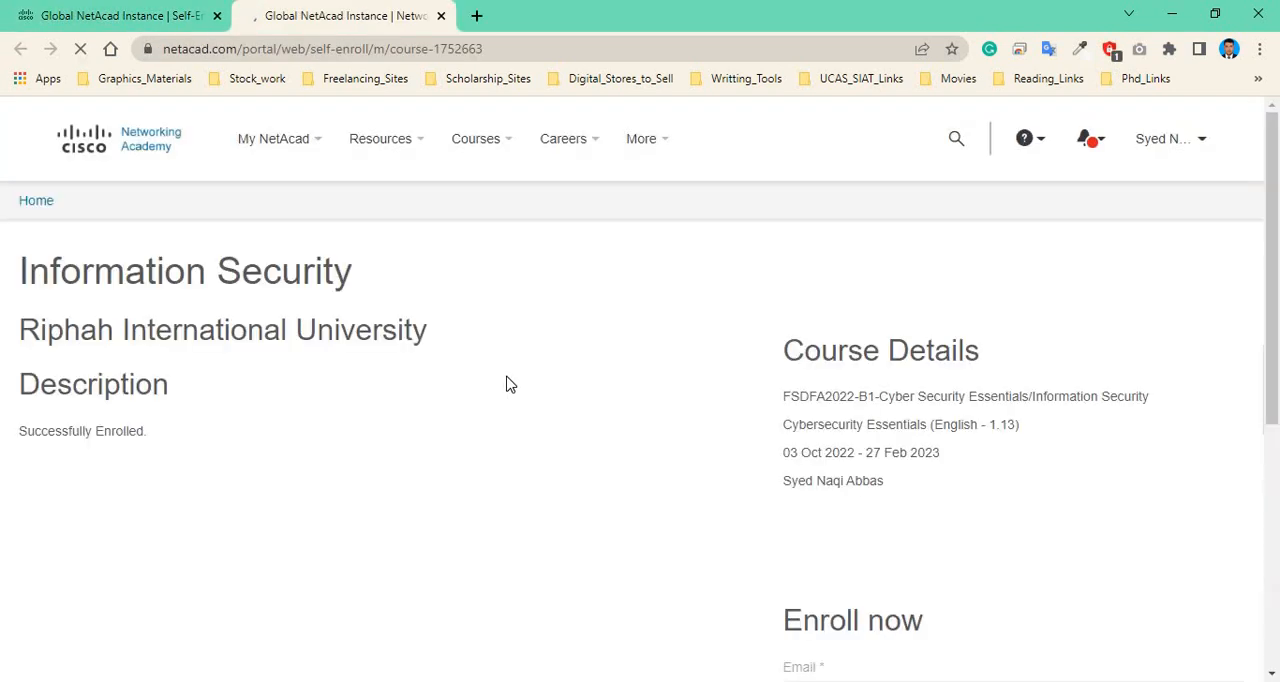
Examine the public self-enroll page and select its web address.
scroll(640, 460, "down", 4)
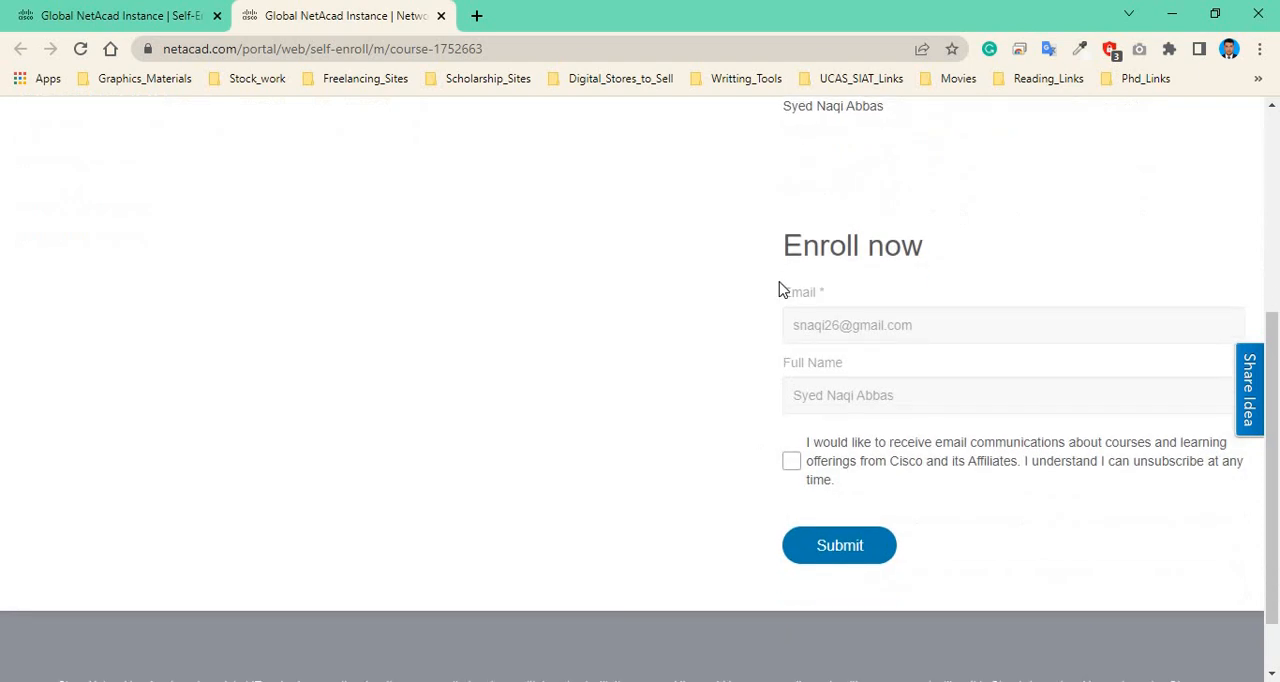
scroll(878, 475, "up", 1)
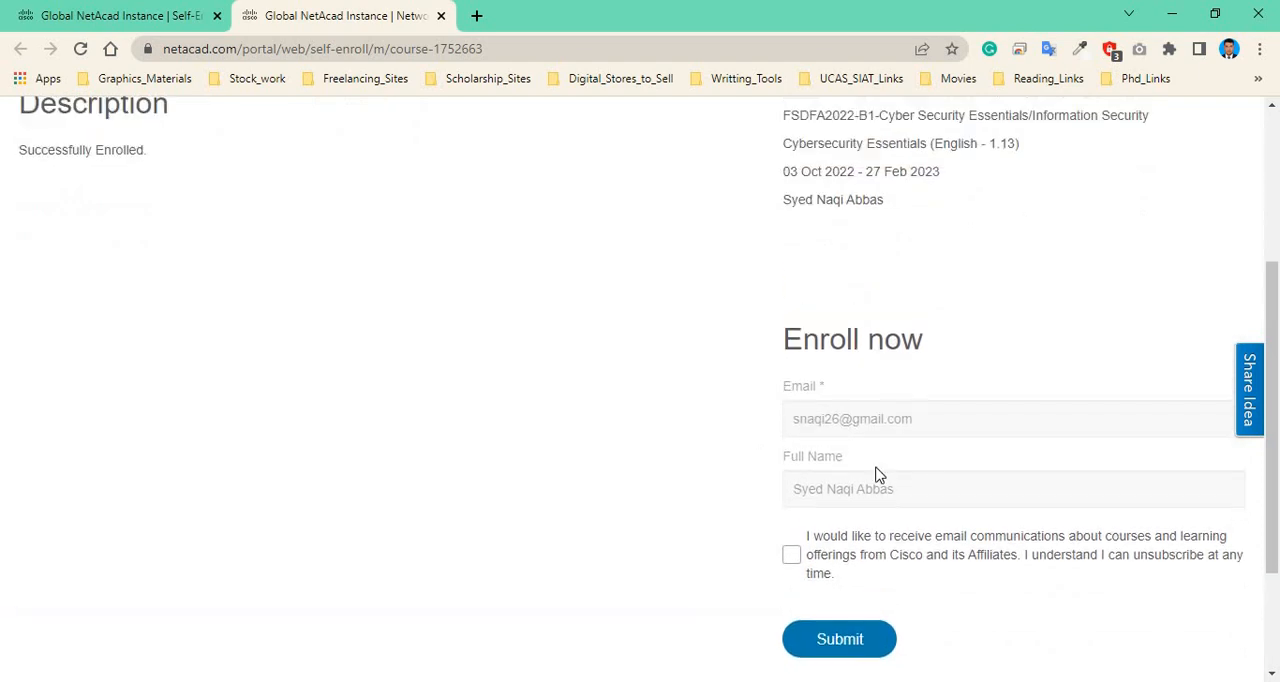
scroll(848, 585, "down", 1)
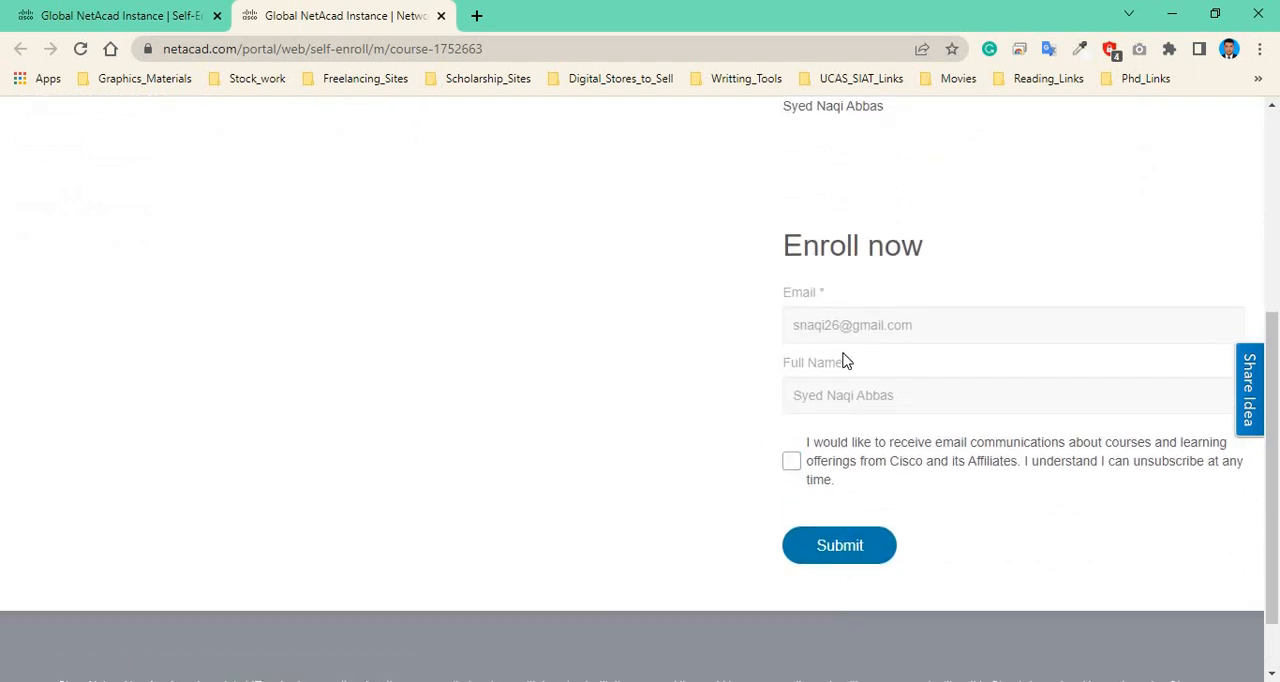
scroll(843, 362, "up", 4)
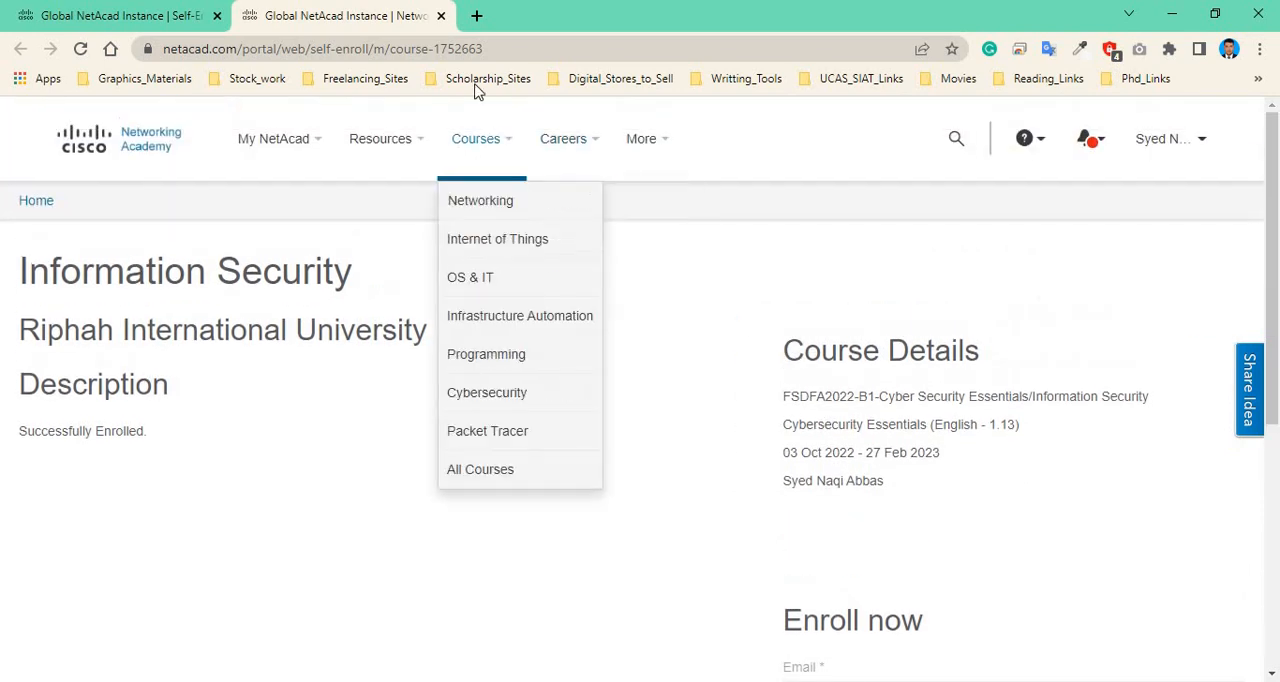
left_click(509, 48)
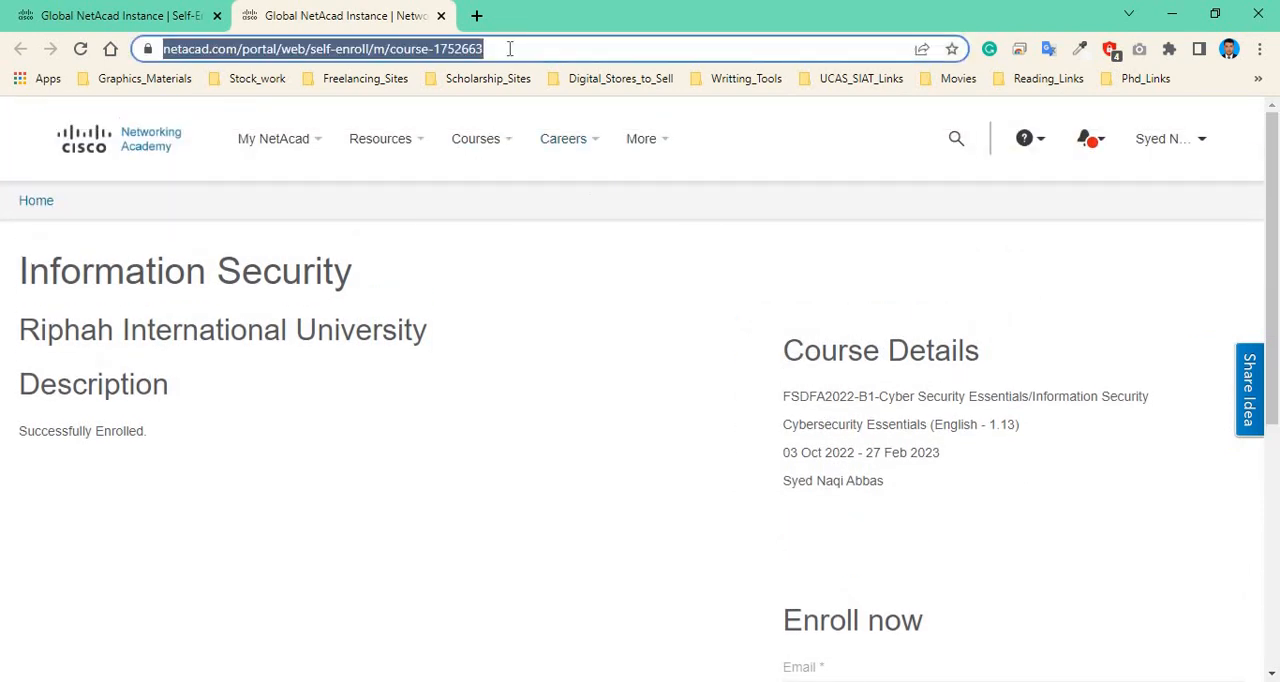
left_click(447, 253)
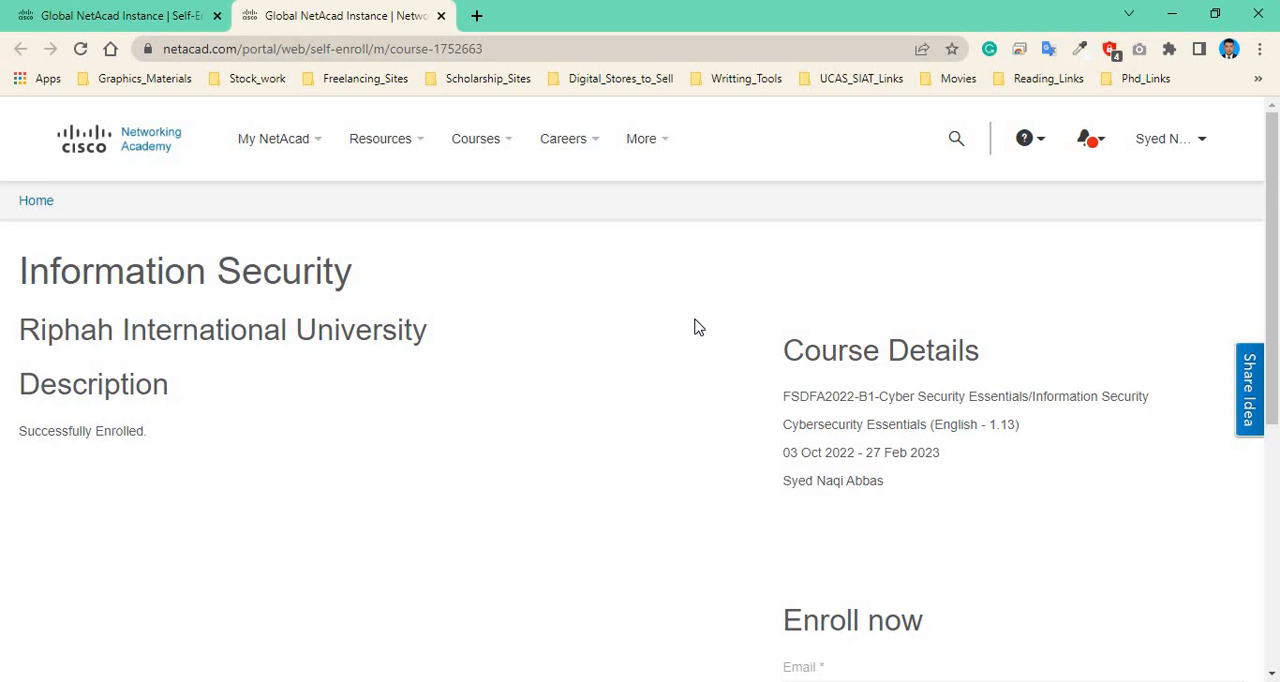
Go back to the I'm Teaching page and launch the Information Security course.
scroll(1078, 248, "down", 1)
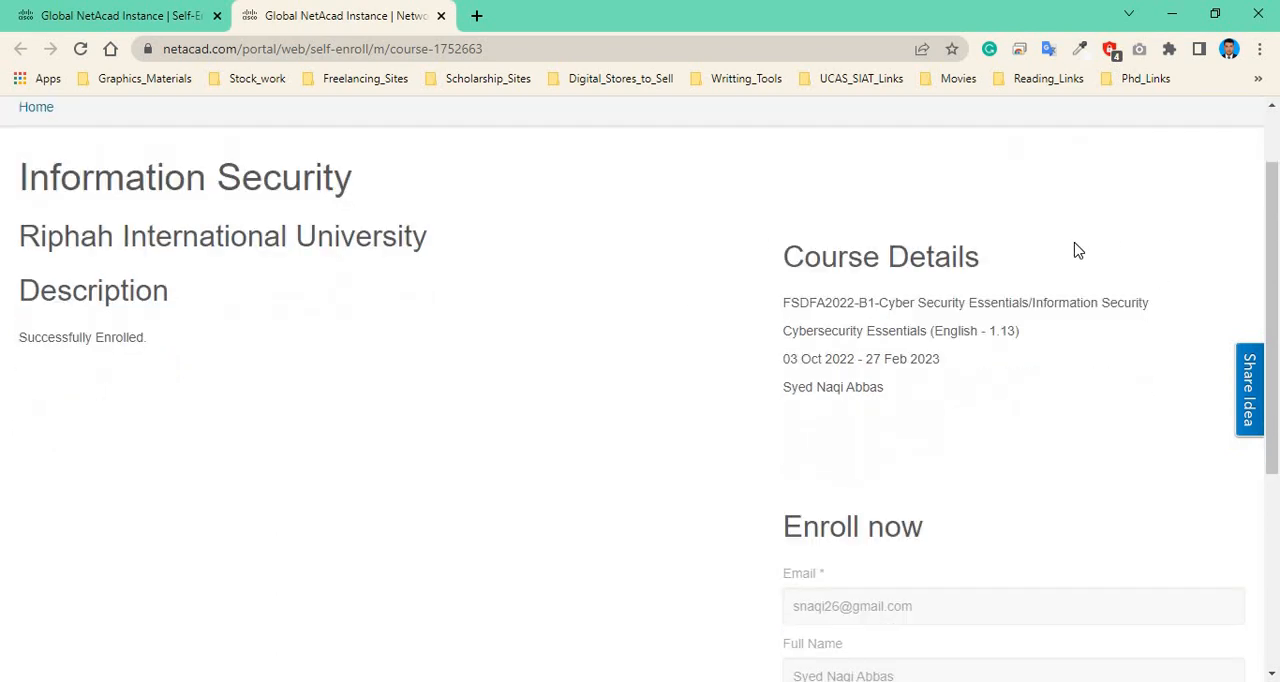
scroll(1075, 255, "up", 1)
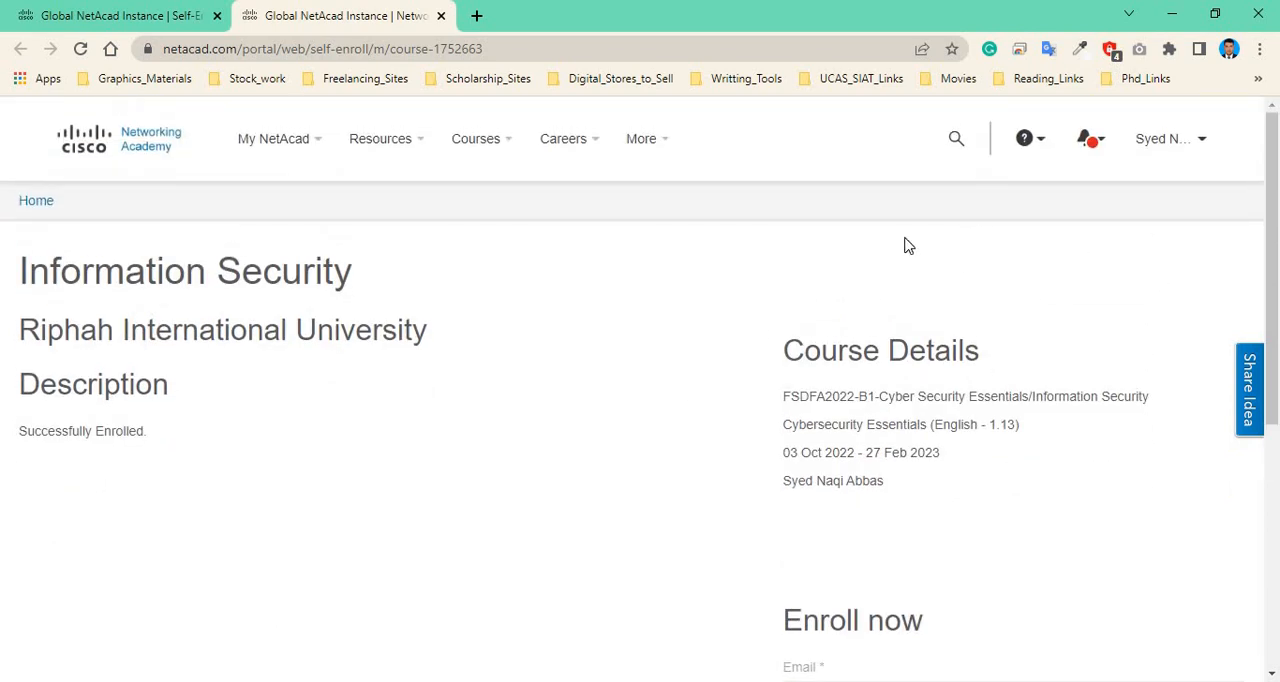
left_click(45, 203)
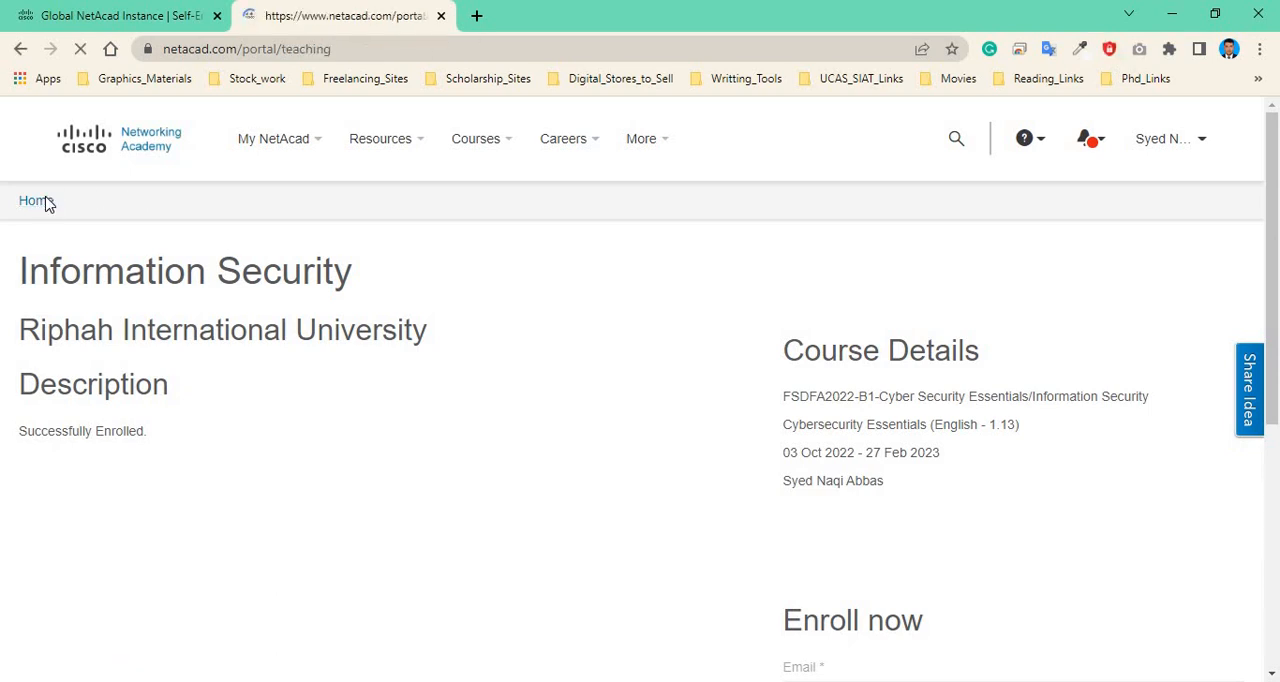
scroll(640, 338, "down", 1)
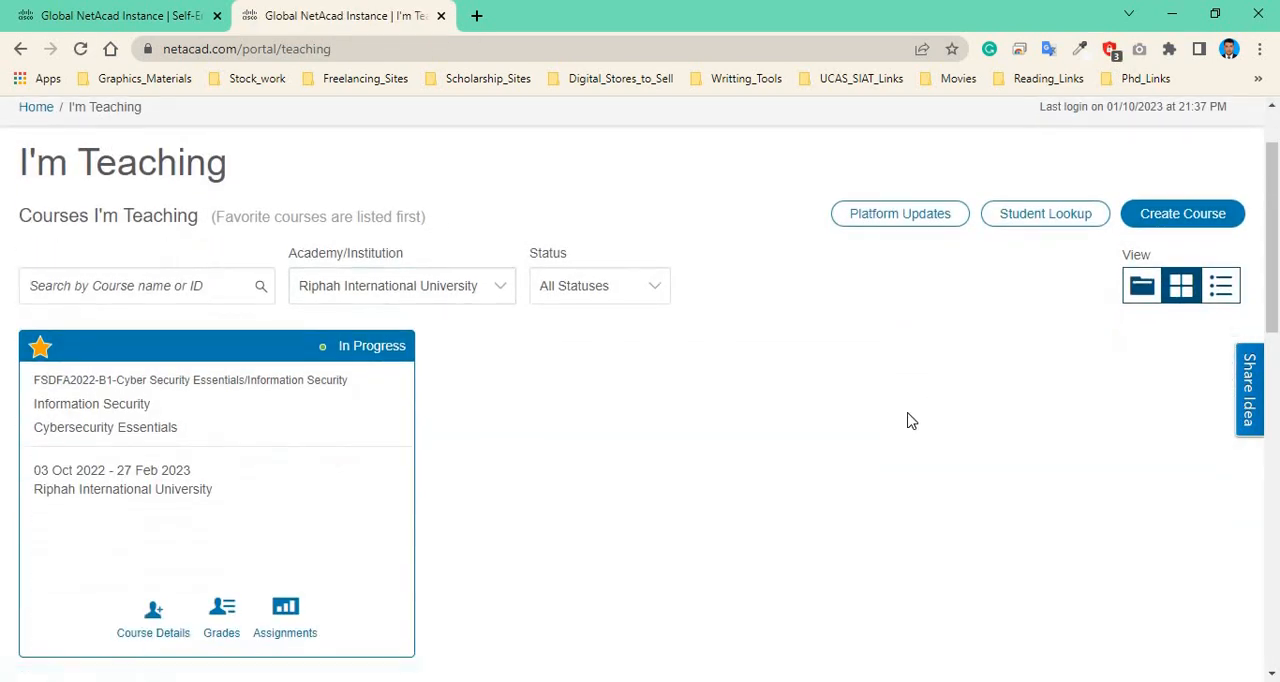
scroll(469, 328, "up", 1)
scroll(228, 461, "down", 1)
mouse_move(365, 461)
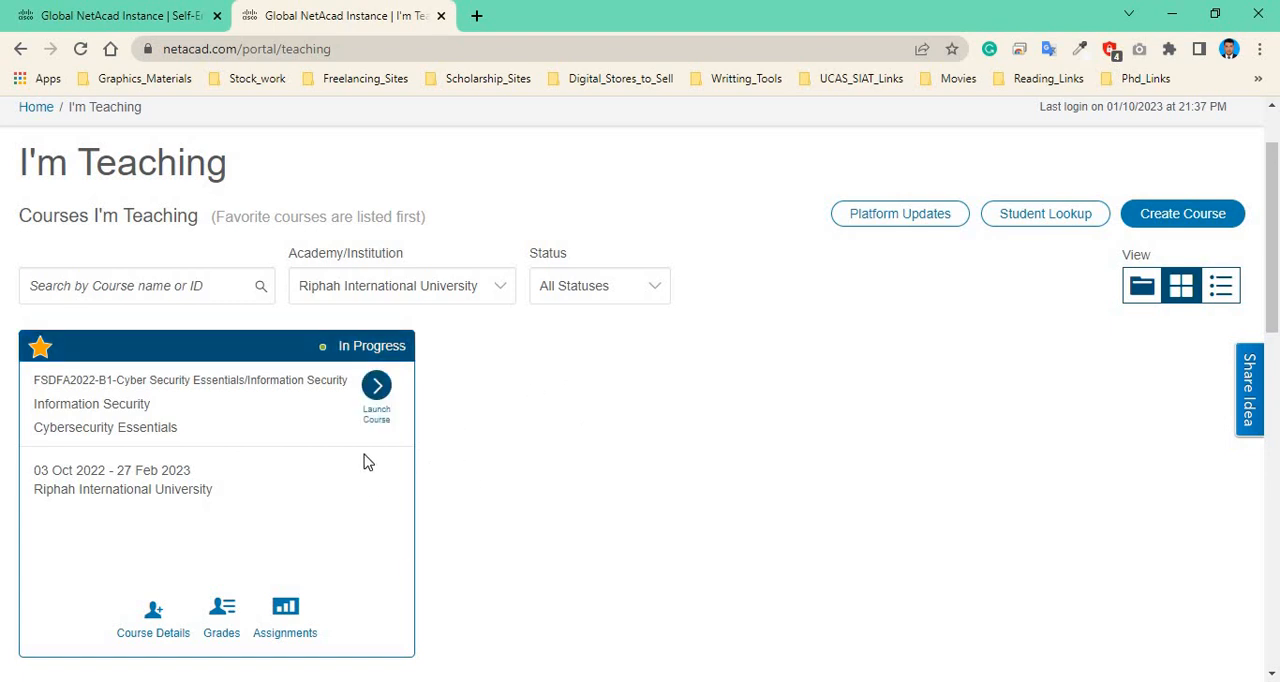
scroll(380, 306, "down", 1)
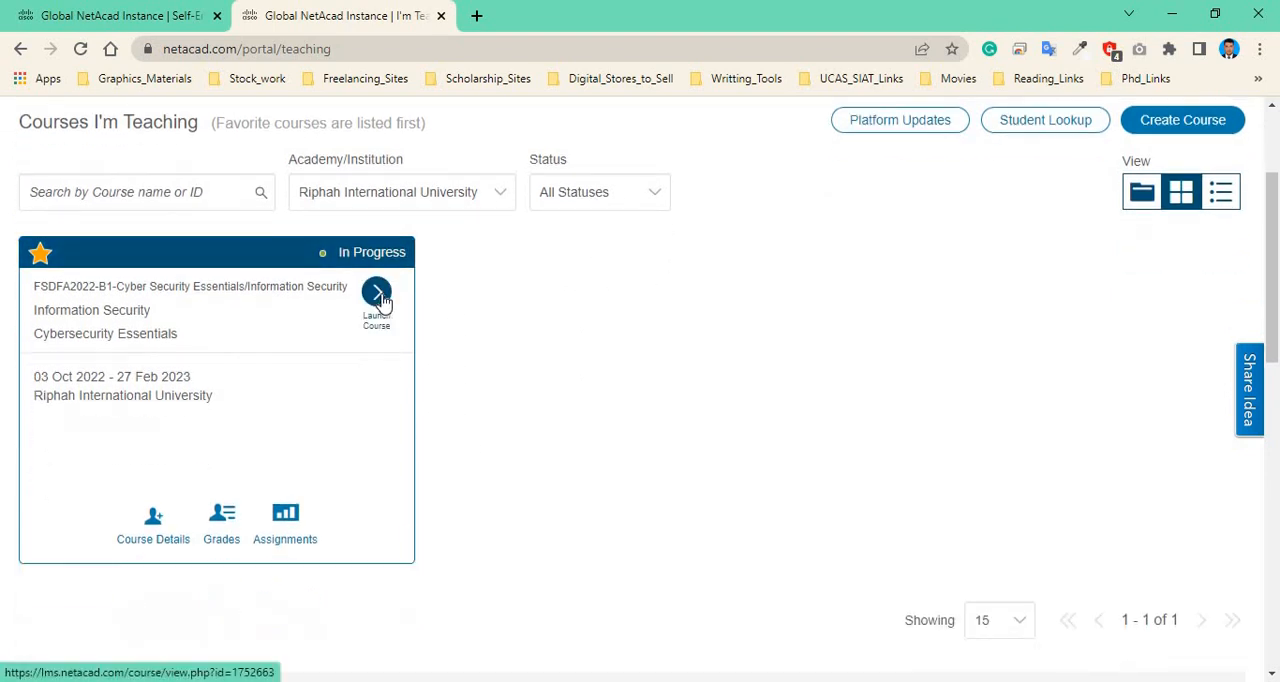
left_click(379, 296)
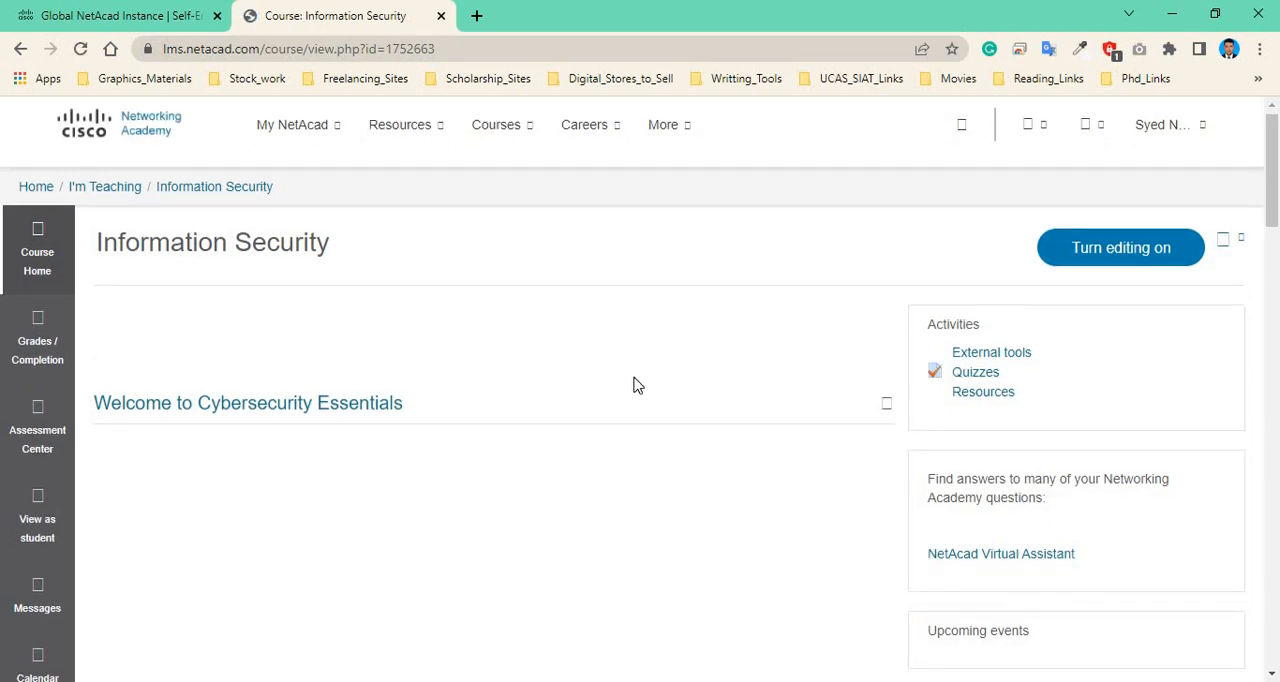
Close the welcome tour on the course's main page.
scroll(889, 354, "down", 4)
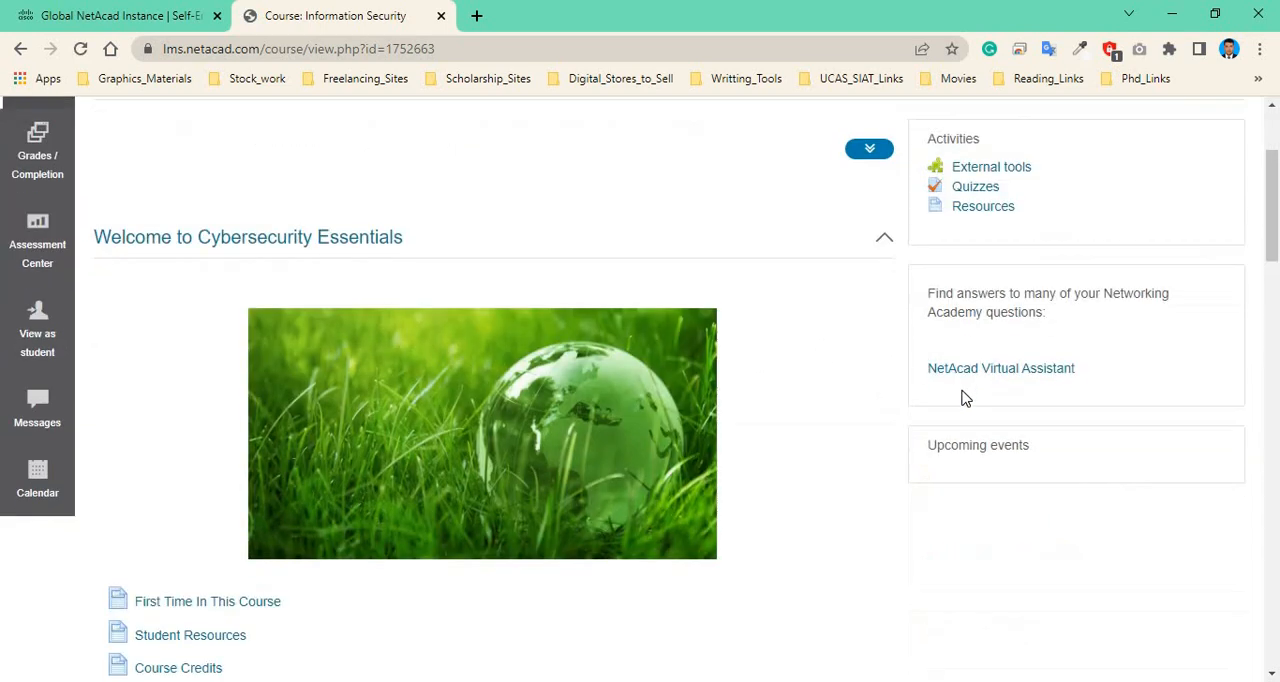
scroll(743, 359, "down", 1)
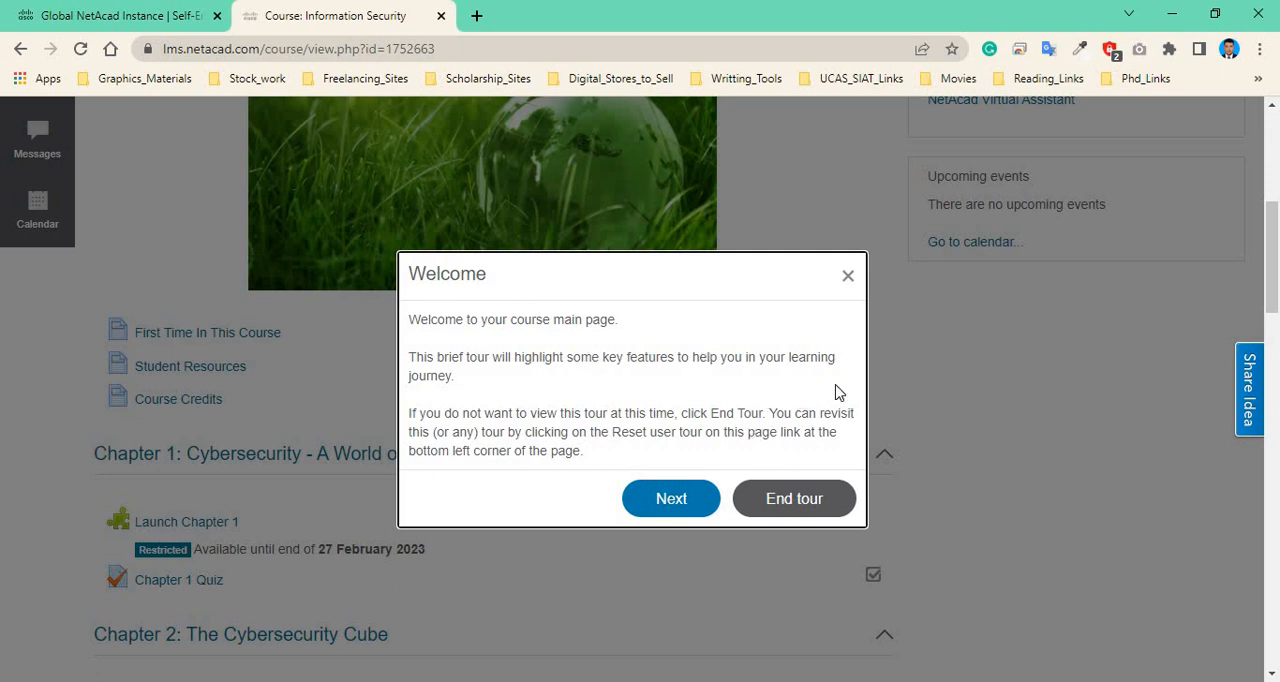
left_click(847, 280)
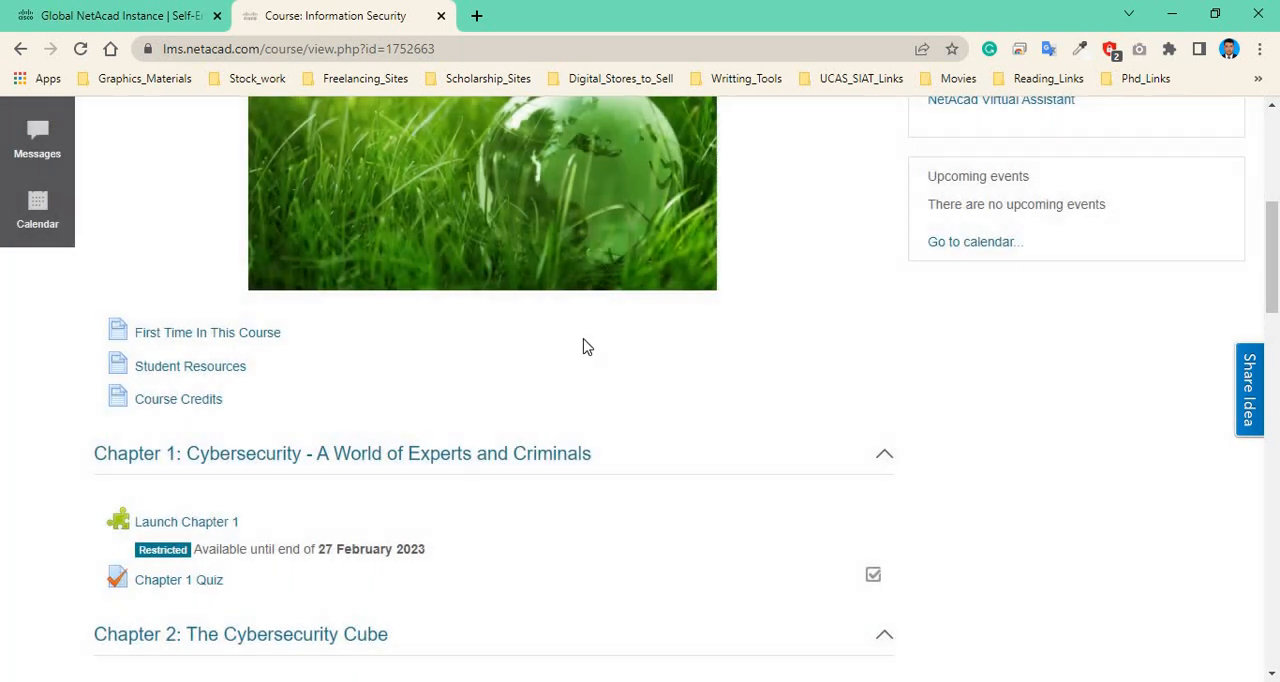
Examine the course's chapters, quizzes, course completion and certificate sections.
scroll(191, 346, "down", 2)
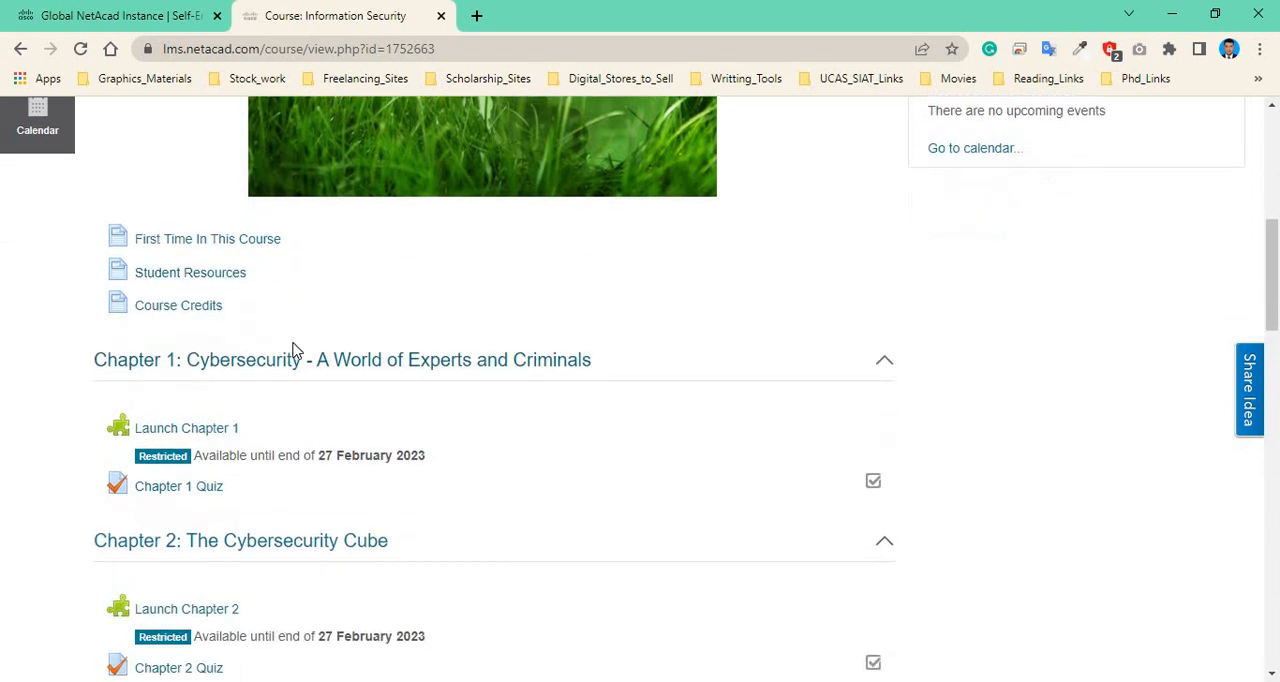
scroll(211, 403, "down", 1)
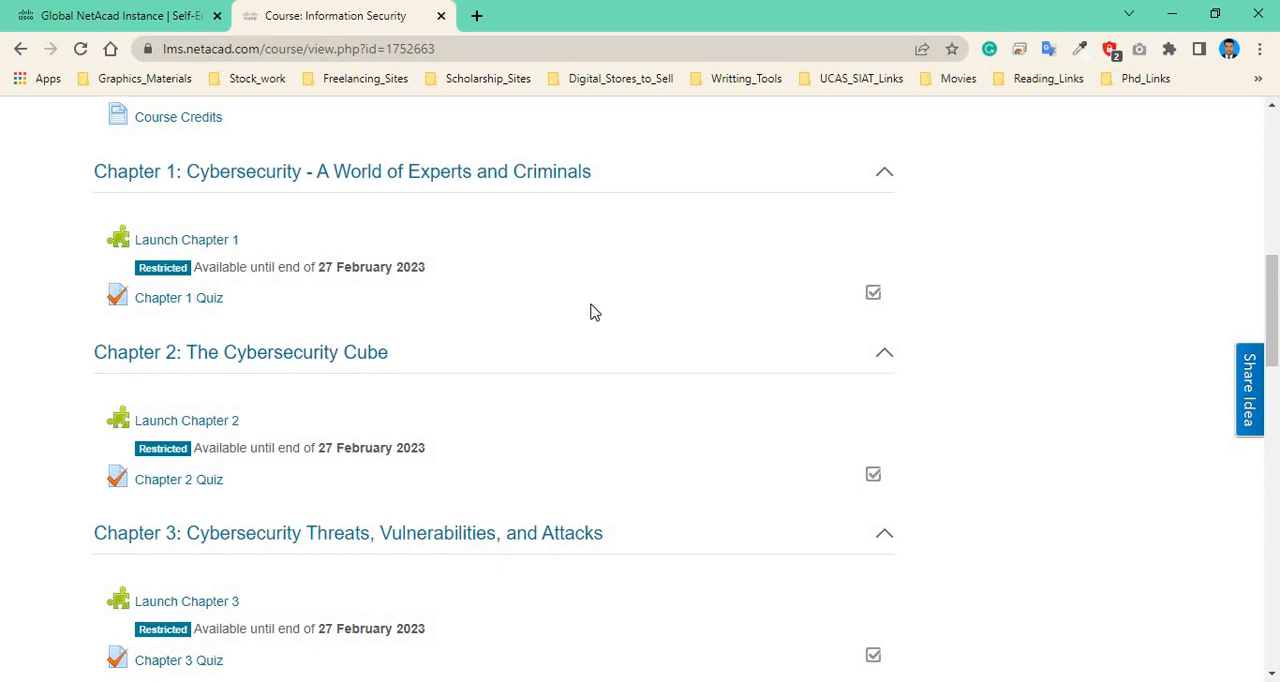
scroll(589, 300, "down", 1)
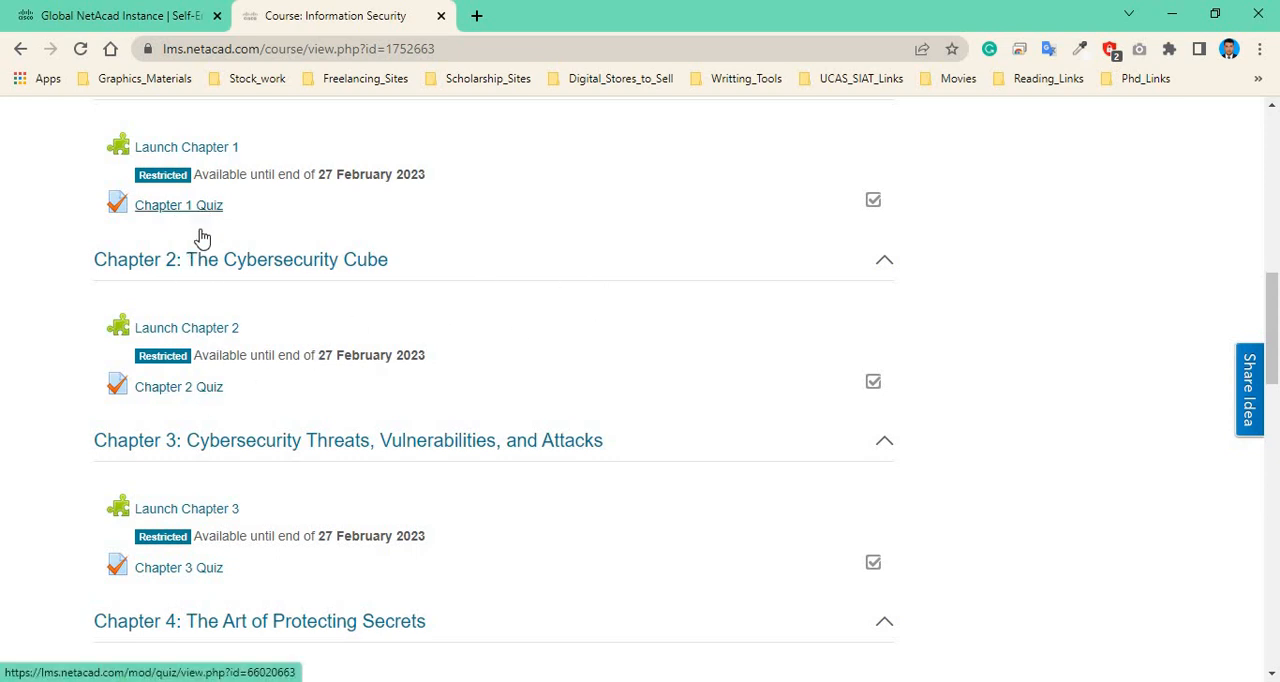
scroll(220, 400, "down", 1)
scroll(224, 452, "down", 4)
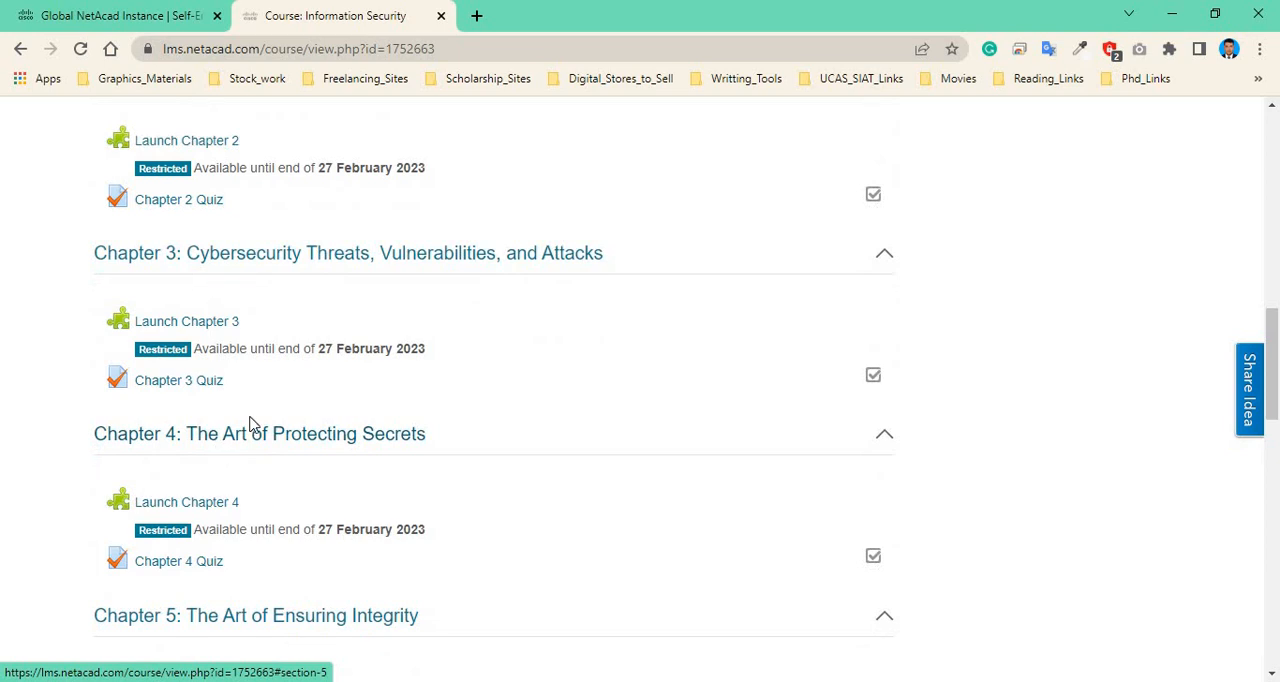
scroll(246, 422, "down", 3)
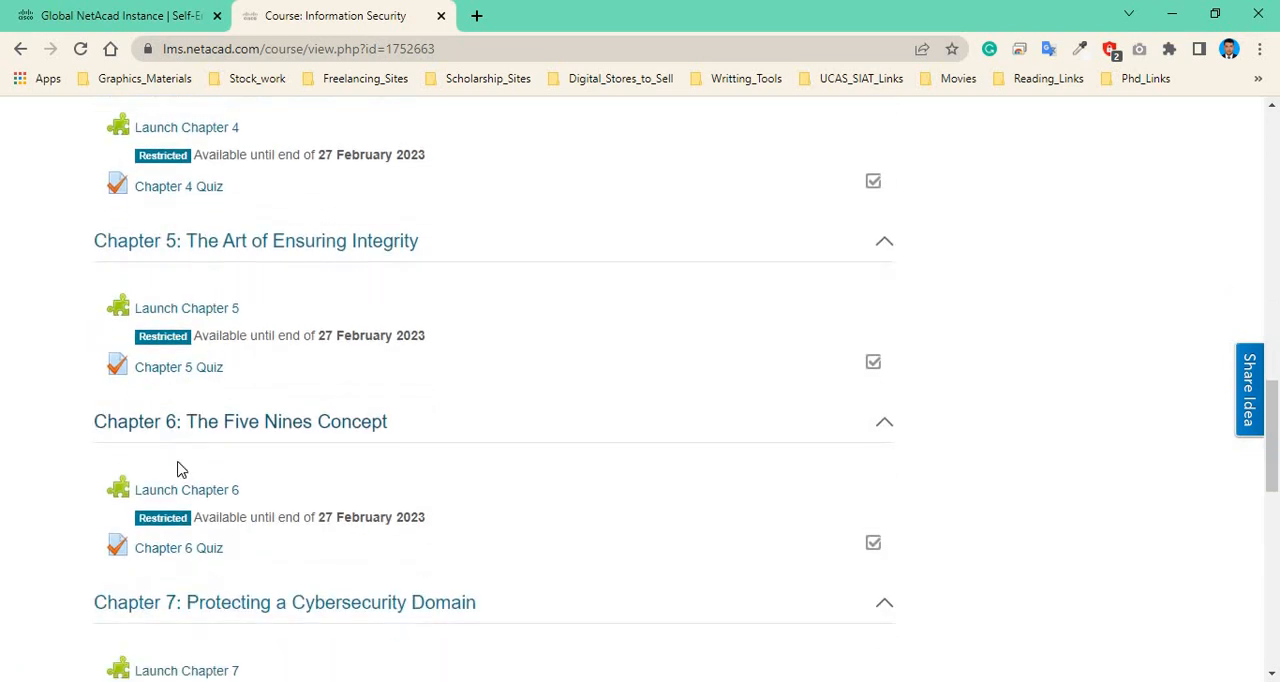
scroll(254, 460, "down", 3)
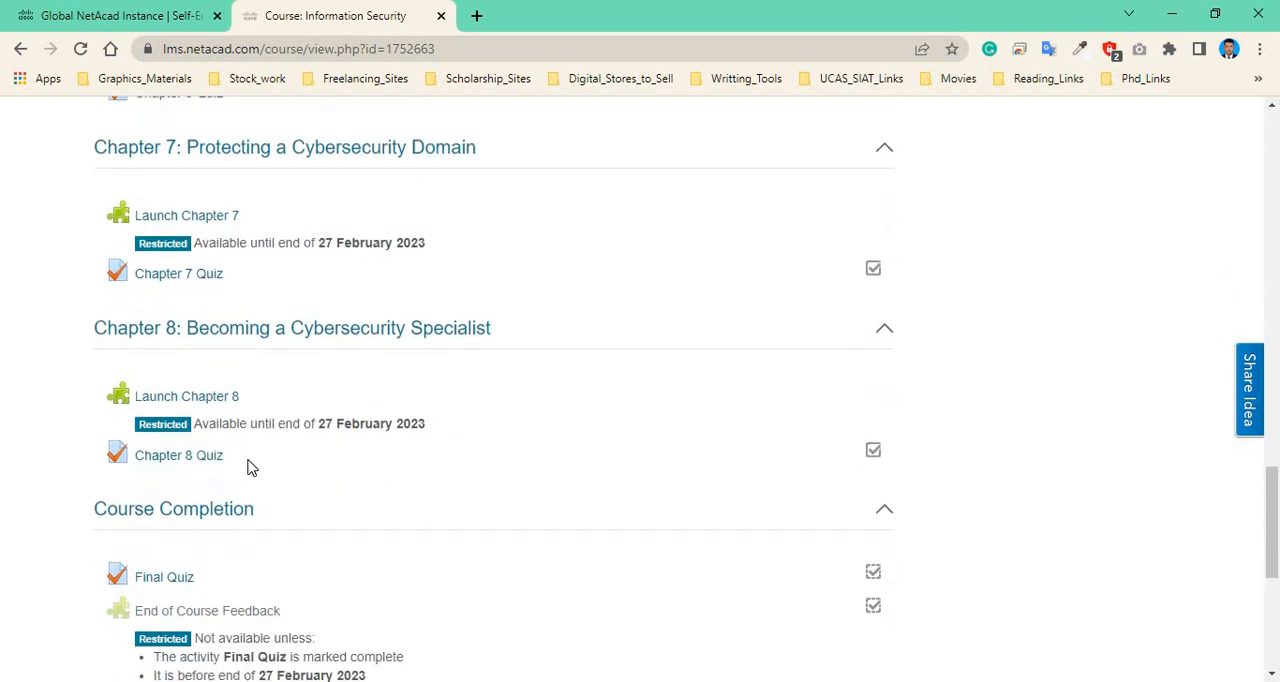
scroll(257, 502, "down", 3)
scroll(256, 501, "down", 2)
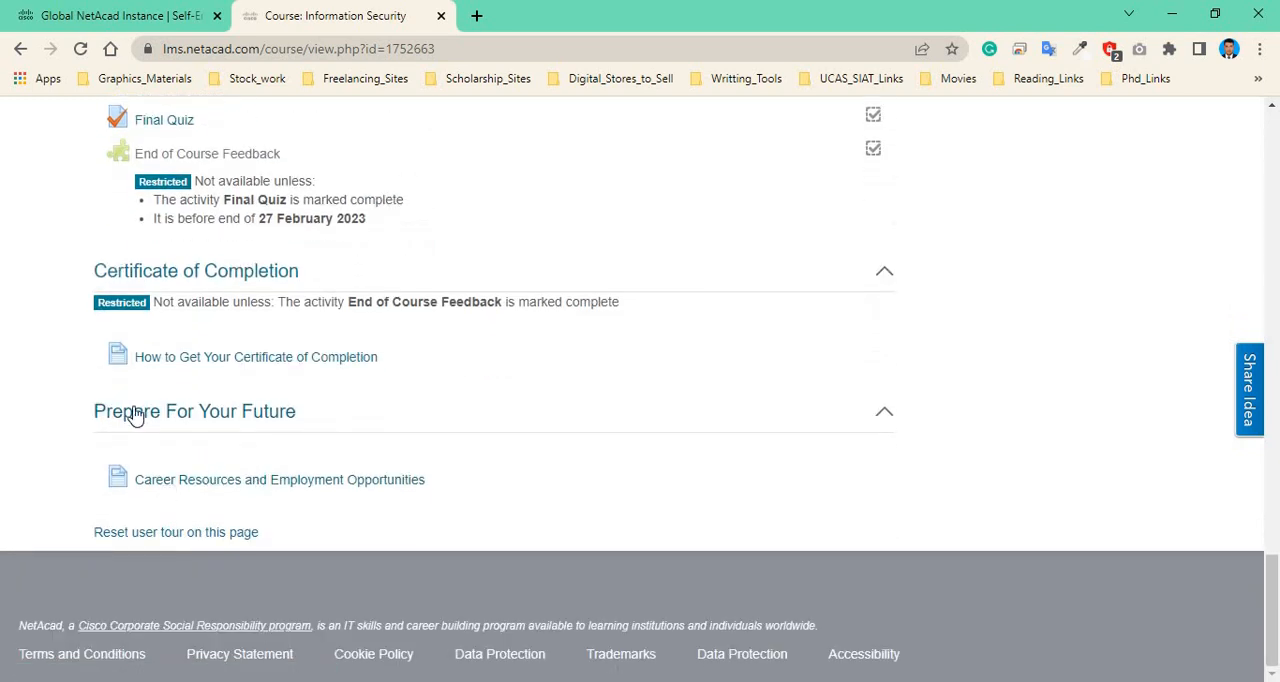
scroll(226, 249, "up", 3)
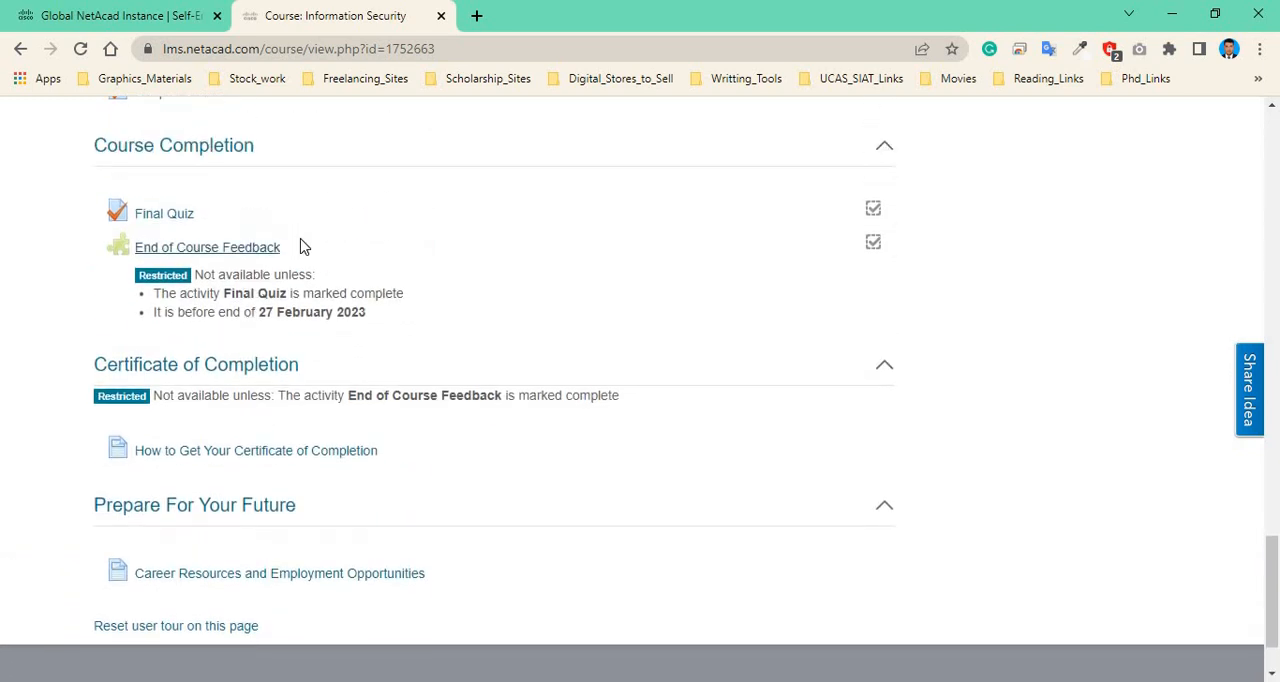
scroll(232, 318, "up", 4)
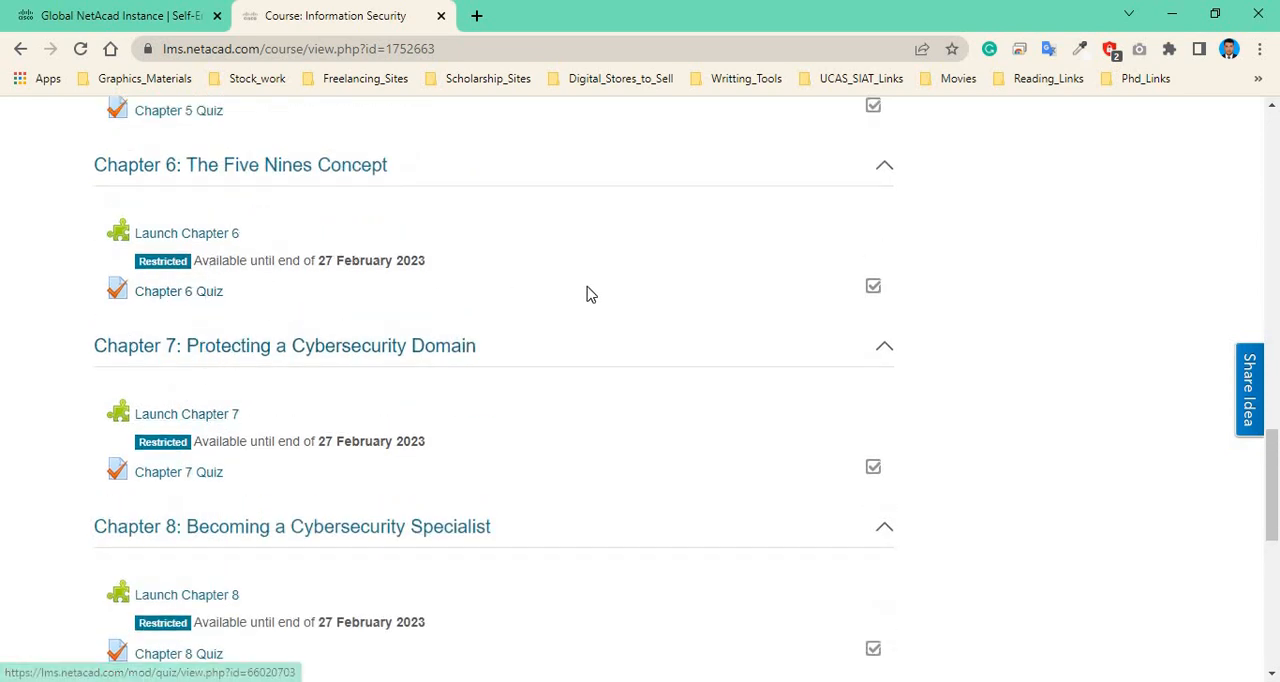
scroll(589, 300, "down", 1)
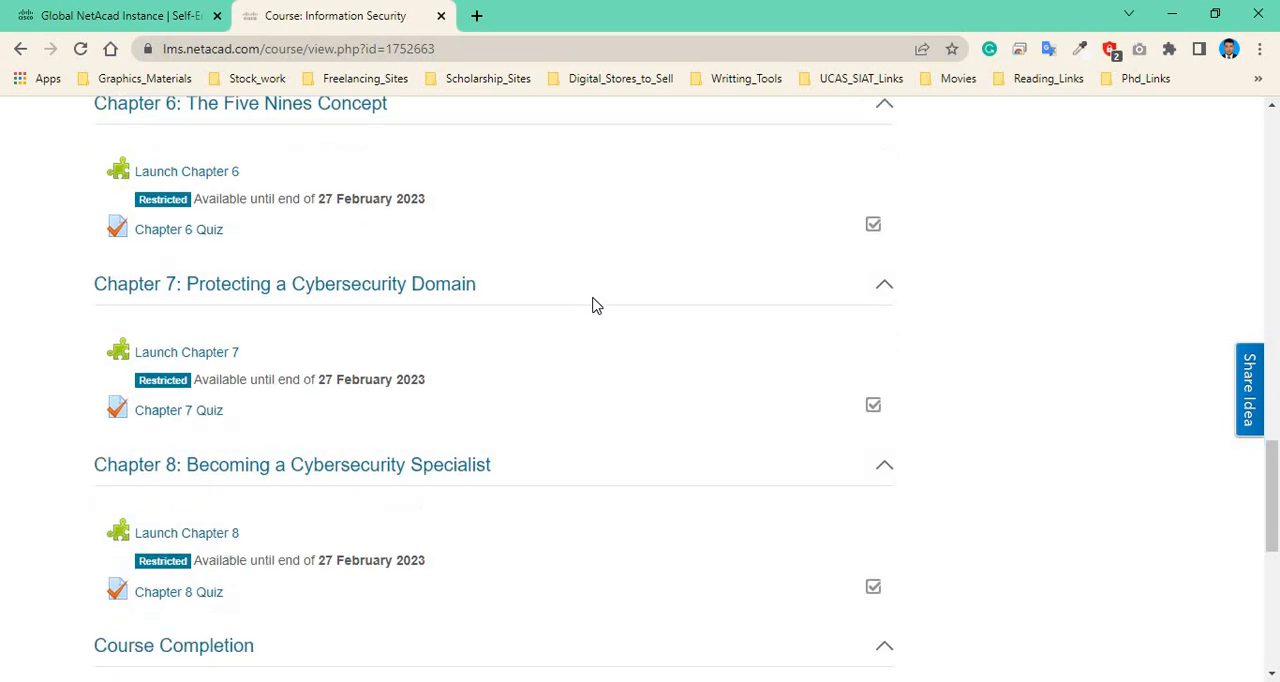
scroll(591, 306, "up", 3)
scroll(591, 309, "up", 7)
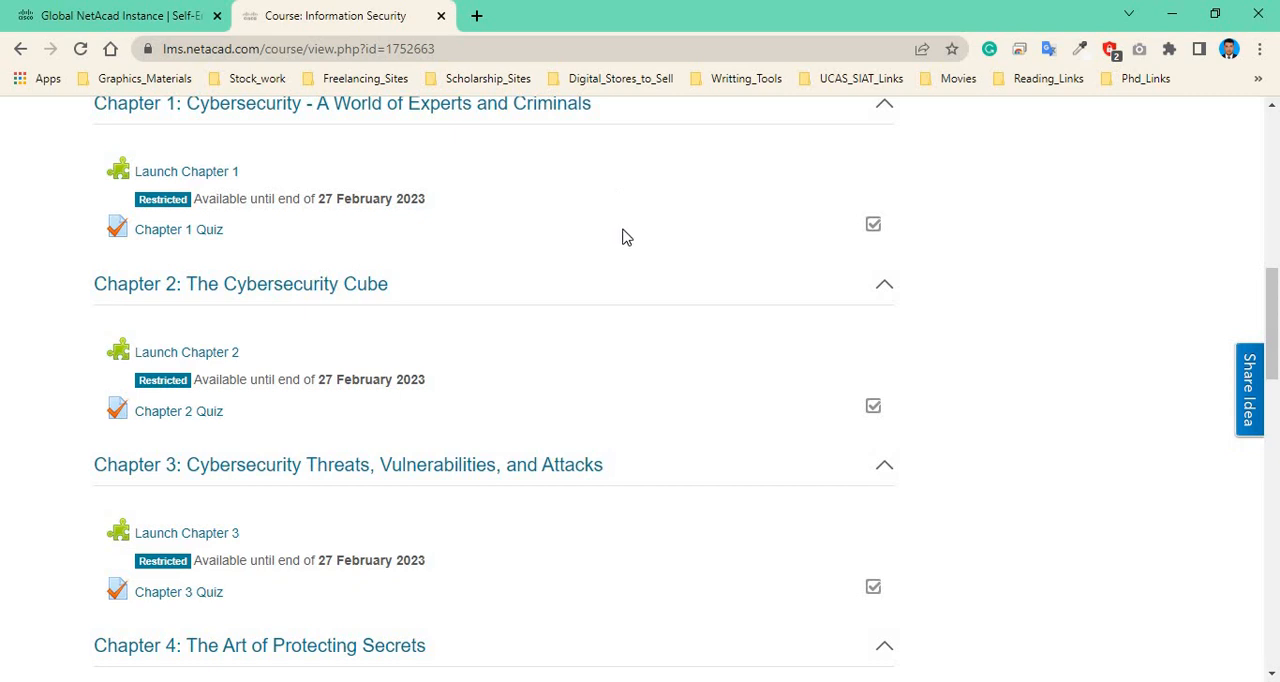
scroll(624, 236, "down", 8)
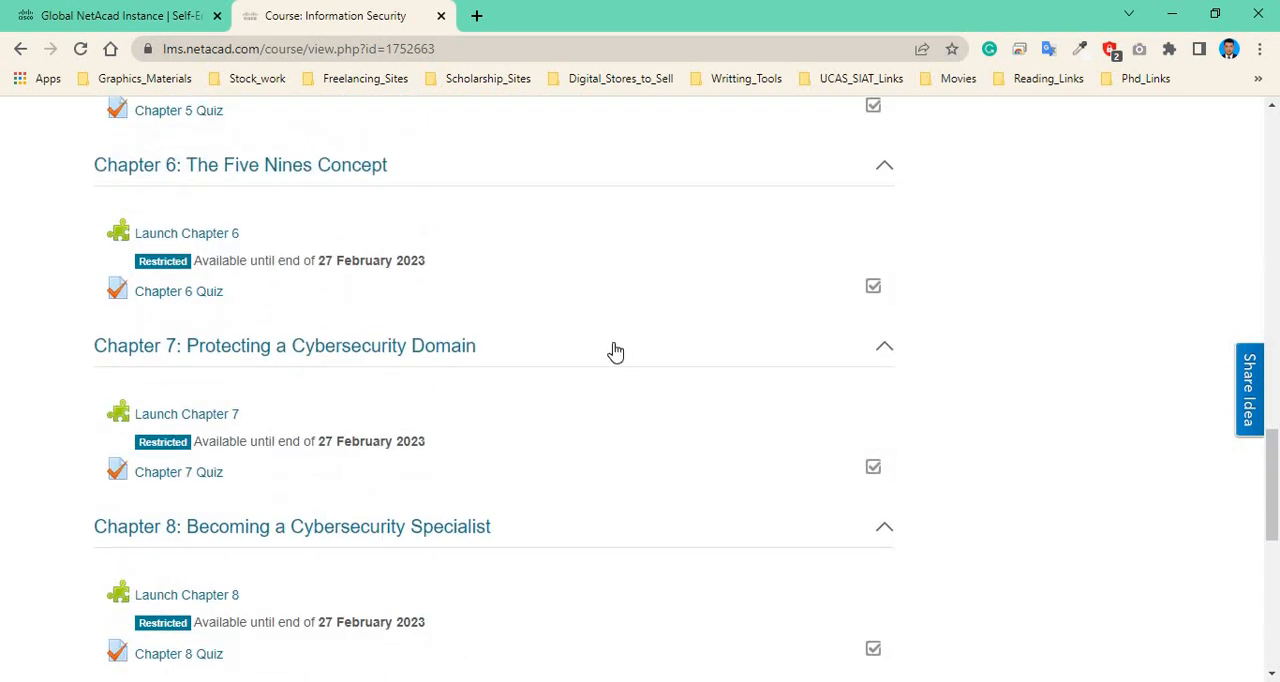
scroll(271, 443, "down", 2)
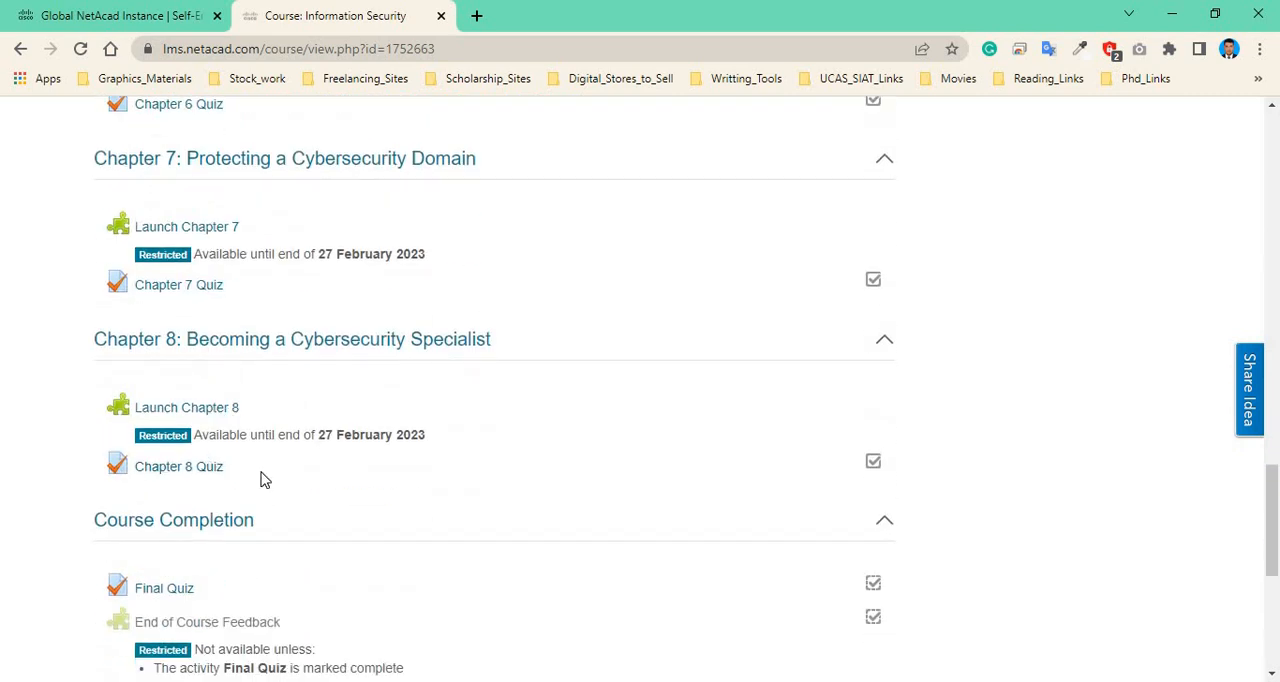
scroll(260, 481, "down", 2)
scroll(257, 481, "down", 3)
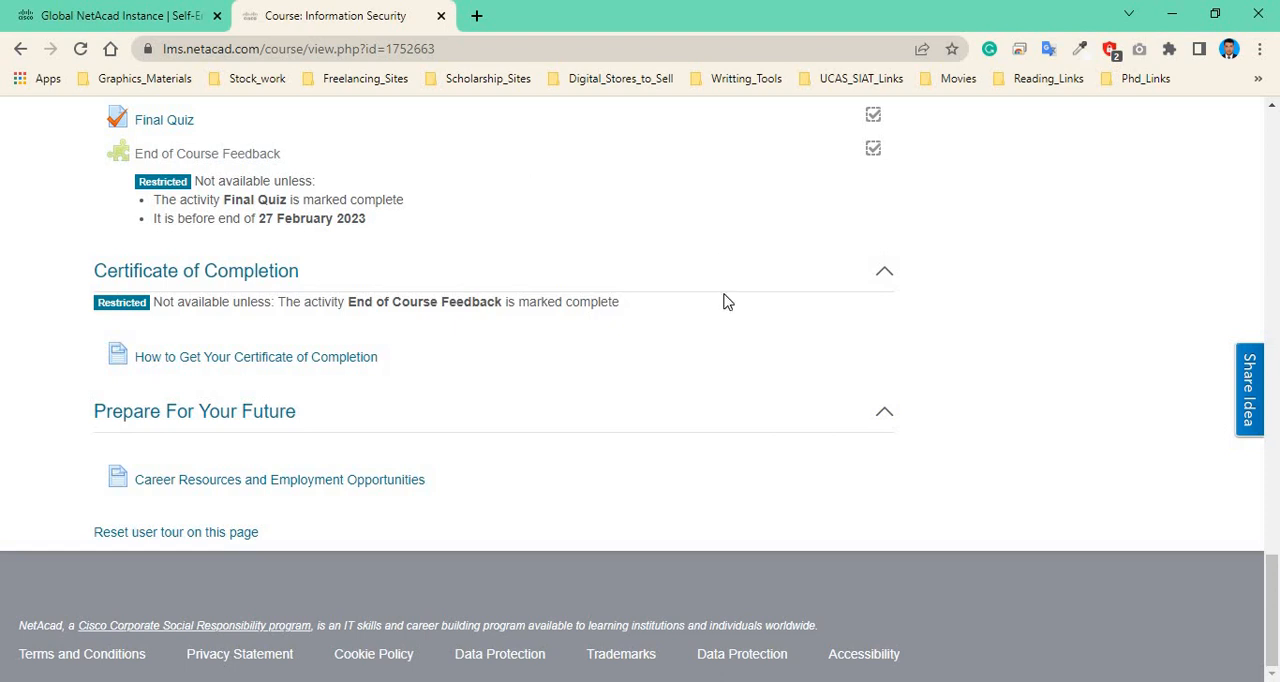
scroll(727, 302, "up", 3)
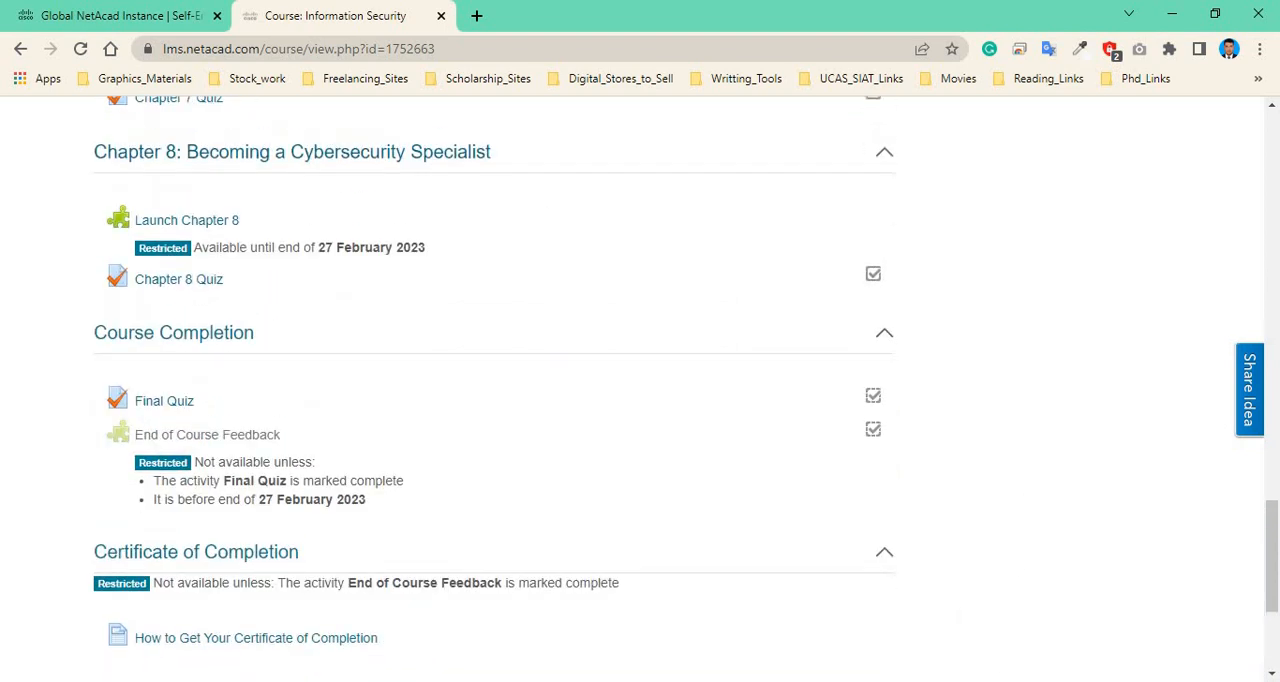